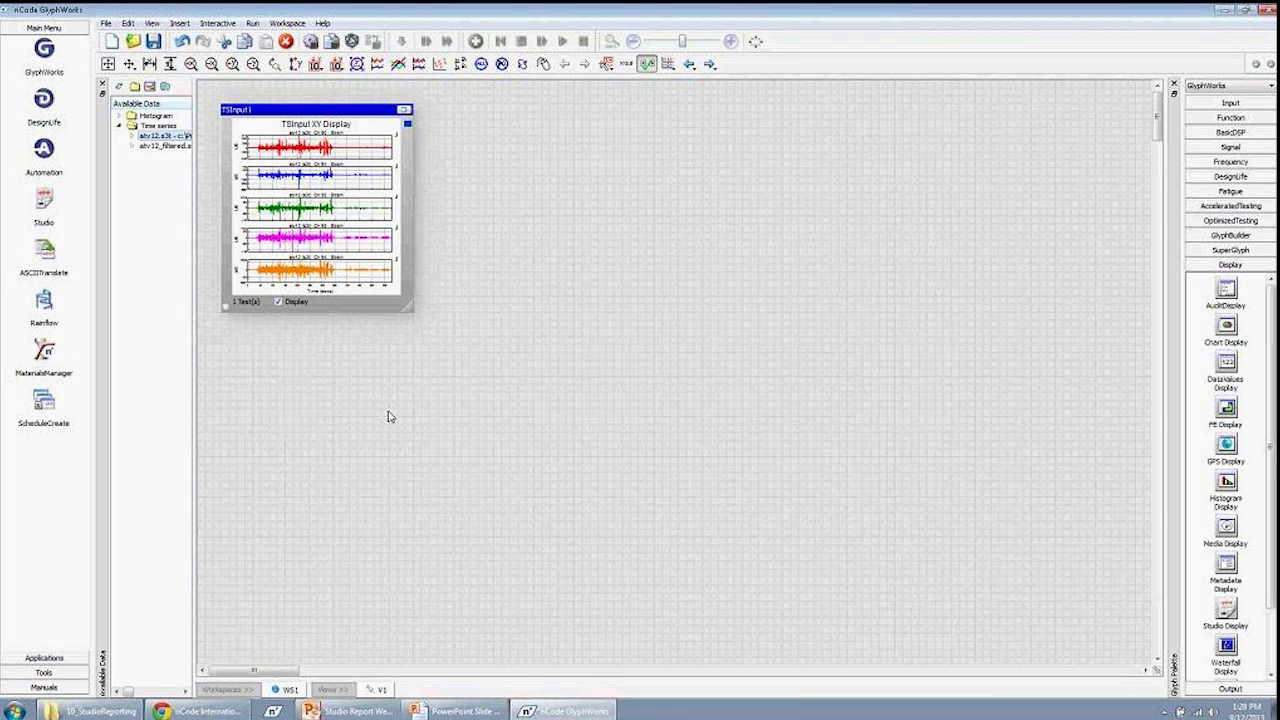
Add a Rainflow Cycle Count glyph to the workspace, fed by the time series input's output
{"action": "left_click", "coordinate": [1222, 133]}
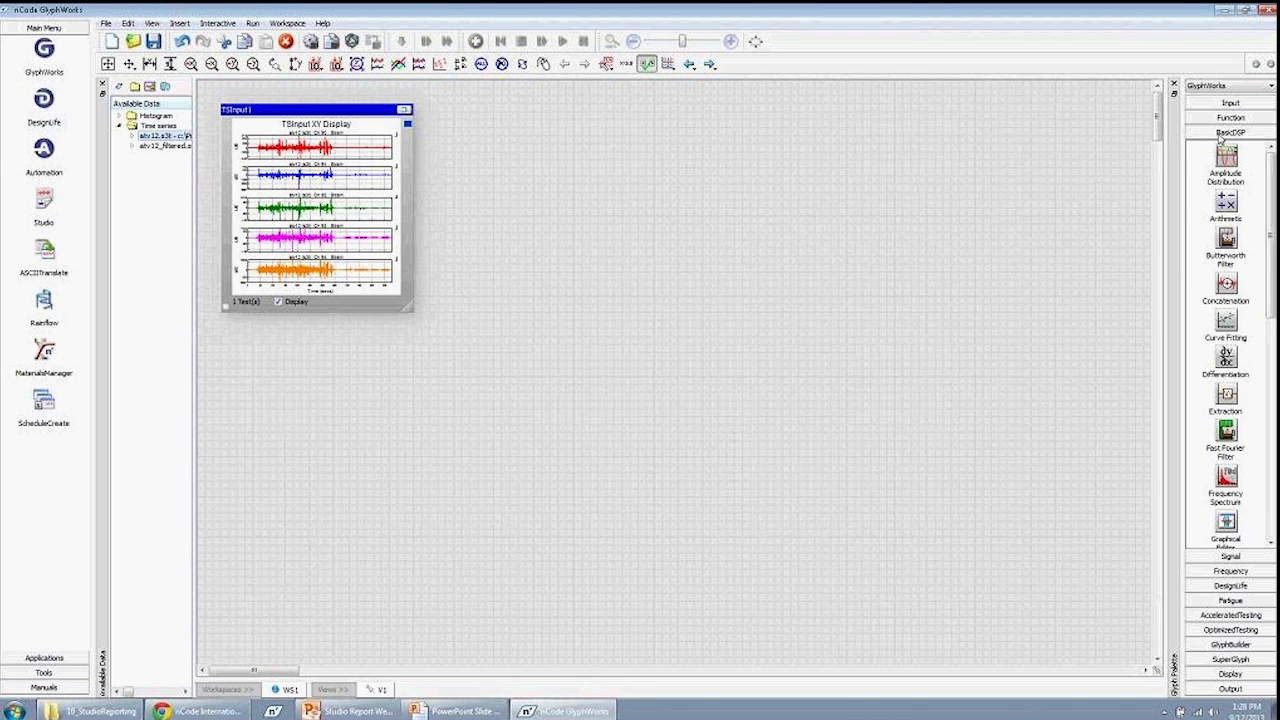
{"action": "scroll", "coordinate": [1211, 358], "scroll_direction": "down", "scroll_amount": 3}
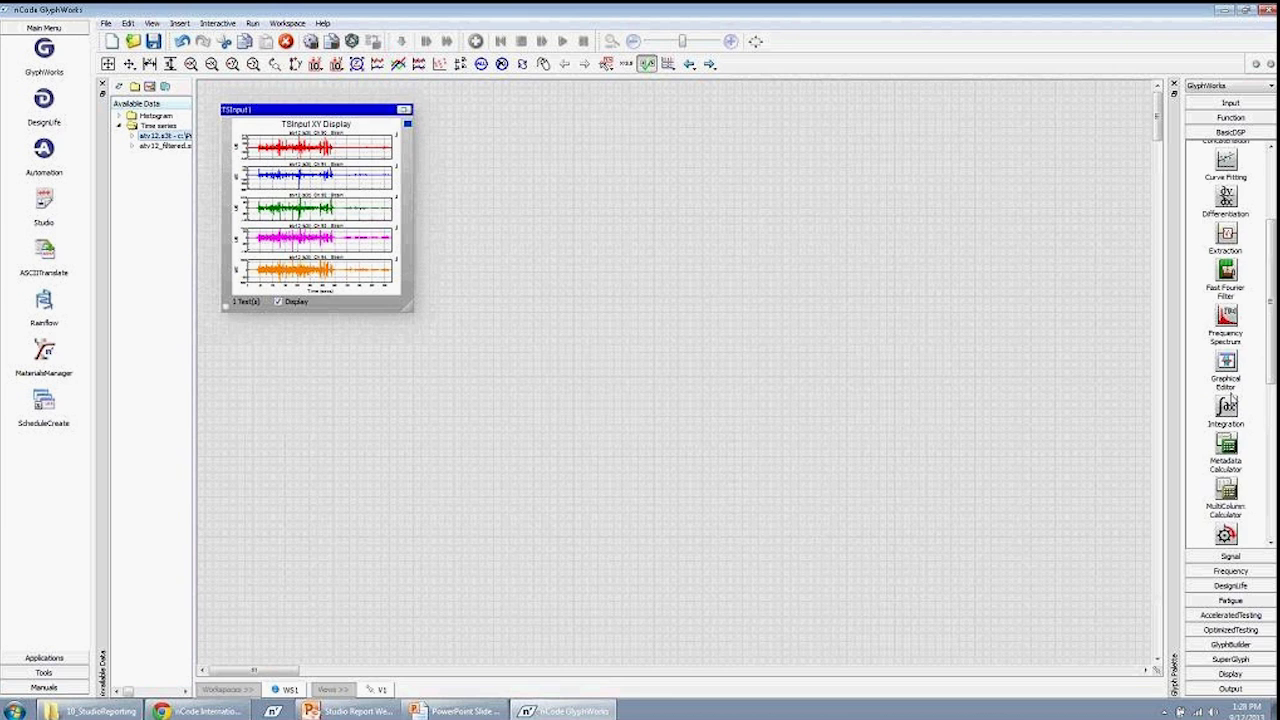
{"action": "scroll", "coordinate": [1232, 398], "scroll_direction": "down", "scroll_amount": 2}
{"action": "left_click_drag", "start_coordinate": [1228, 470], "coordinate": [469, 155]}
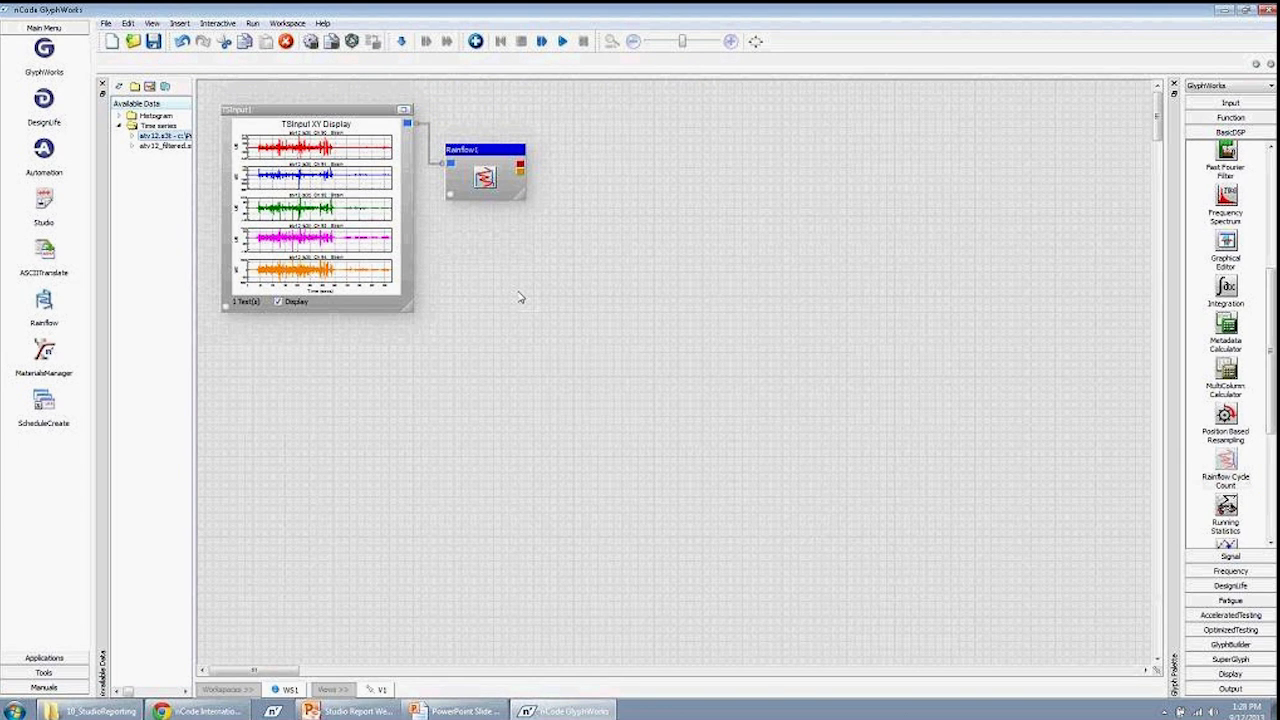
Add a Studio Display glyph beside the Rainflow glyph and enlarge it to fill the remaining workspace width
{"action": "left_click", "coordinate": [1231, 675]}
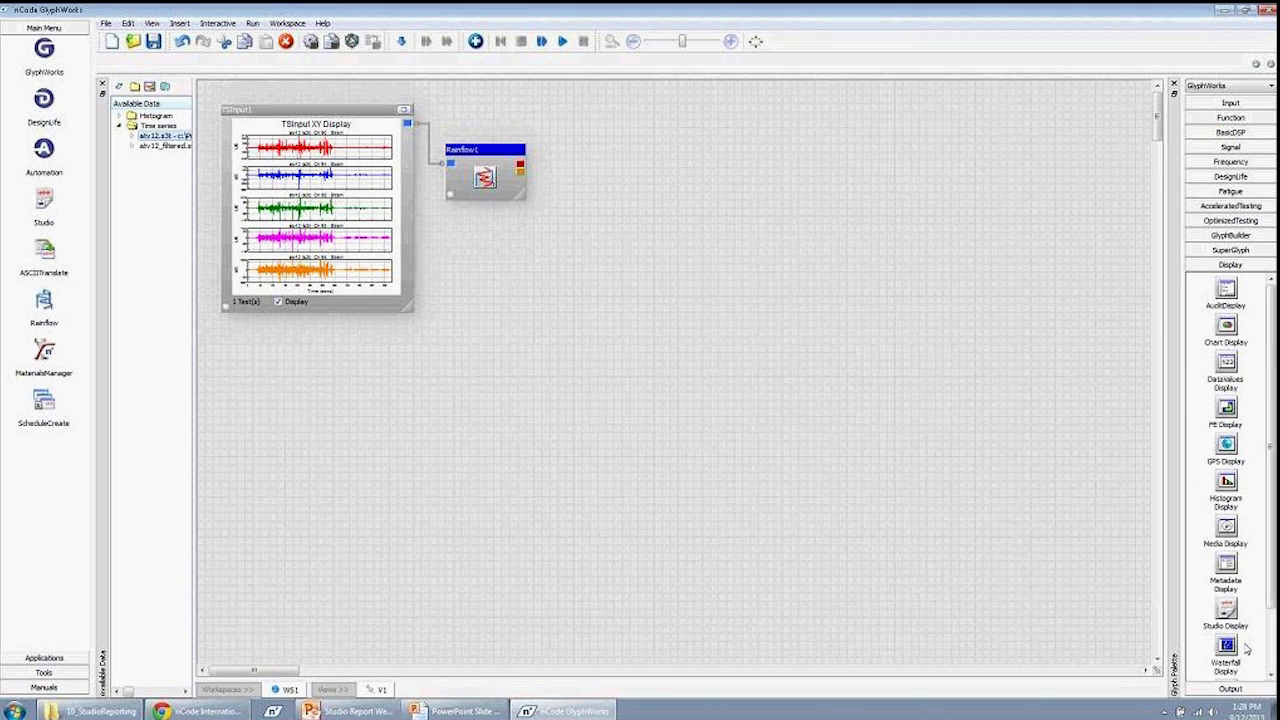
{"action": "left_click_drag", "start_coordinate": [1230, 612], "coordinate": [559, 112]}
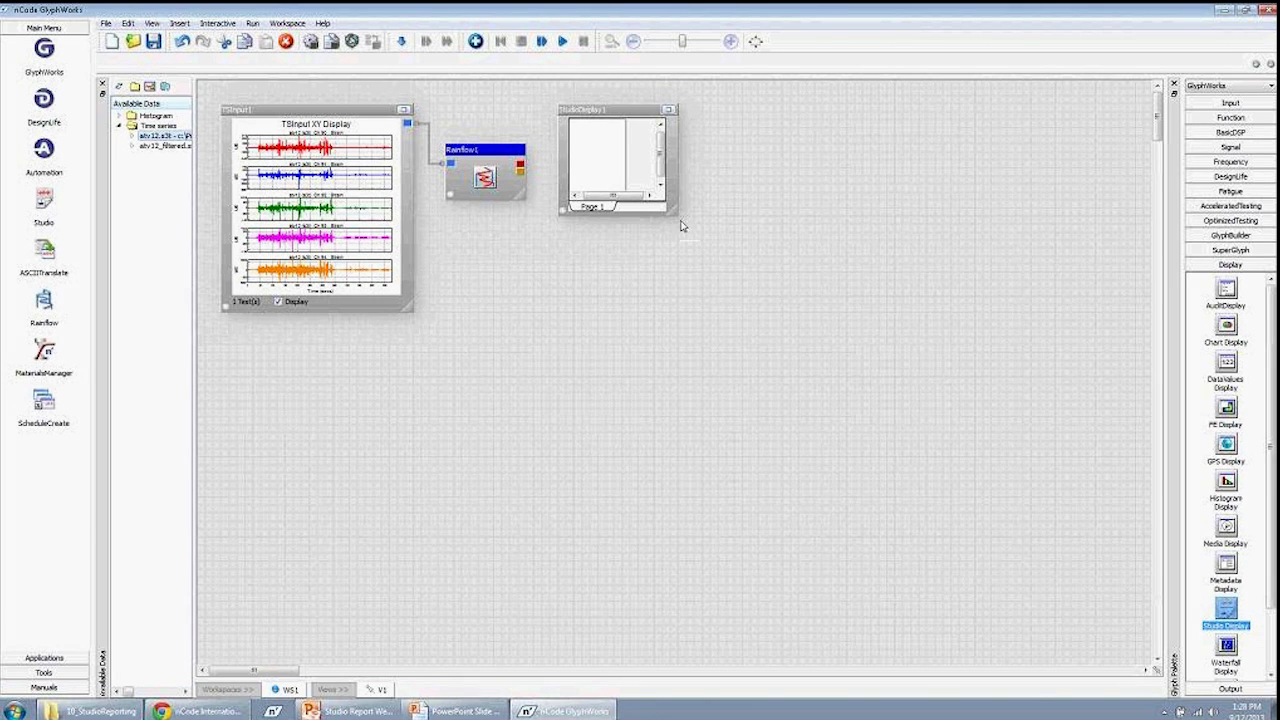
{"action": "left_click_drag", "start_coordinate": [676, 213], "coordinate": [1110, 518]}
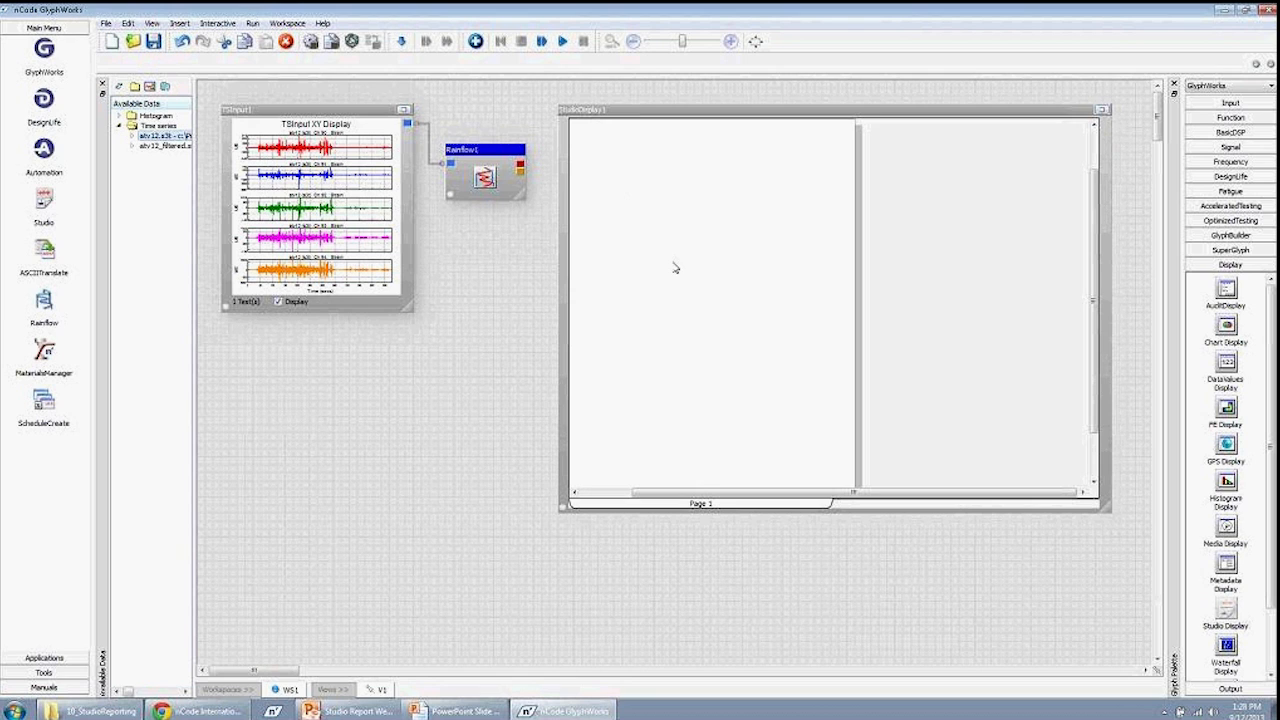
Set the Studio Display's page orientation to Landscape and zoom it To Page
{"action": "right_click", "coordinate": [617, 188]}
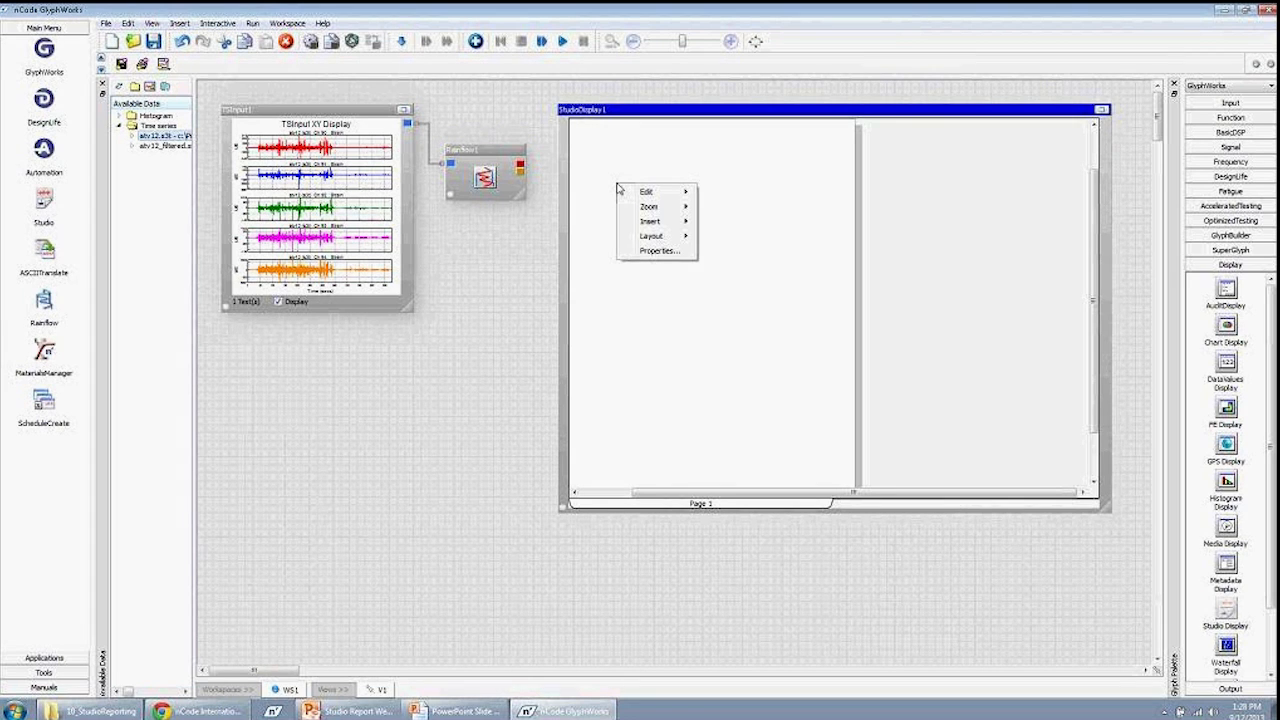
{"action": "left_click", "coordinate": [664, 252]}
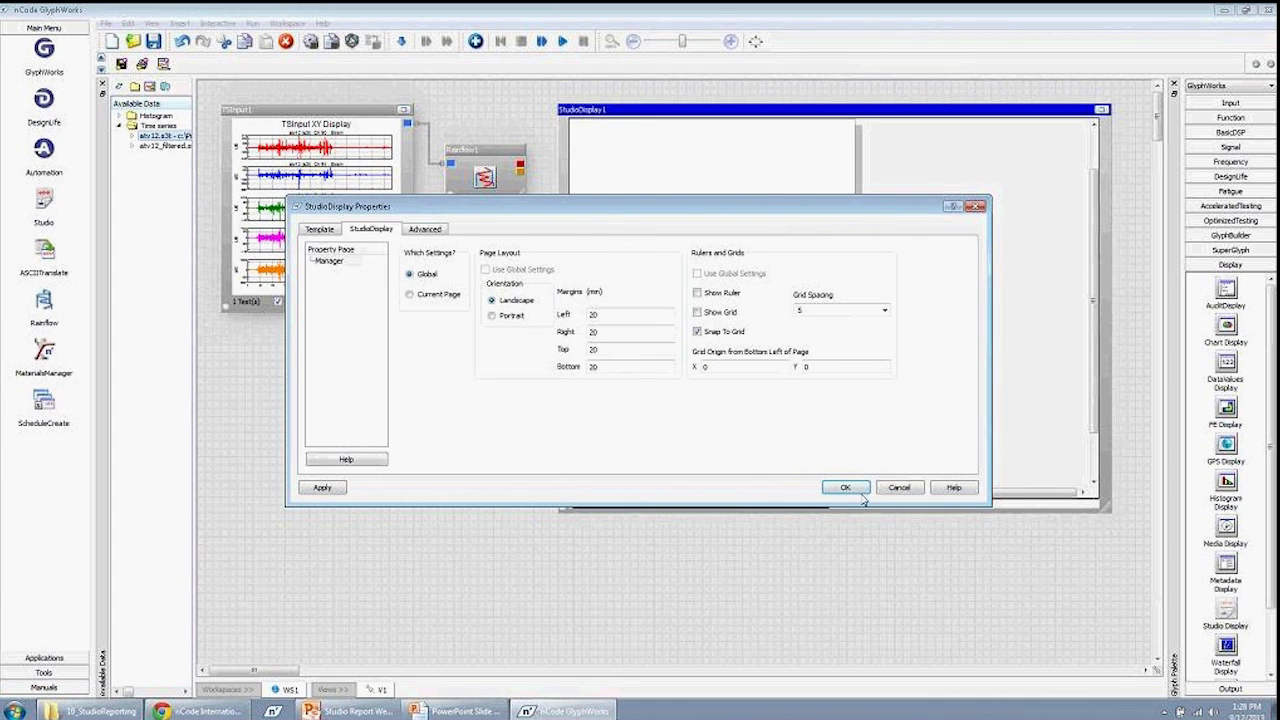
{"action": "left_click", "coordinate": [850, 488]}
{"action": "right_click", "coordinate": [667, 234]}
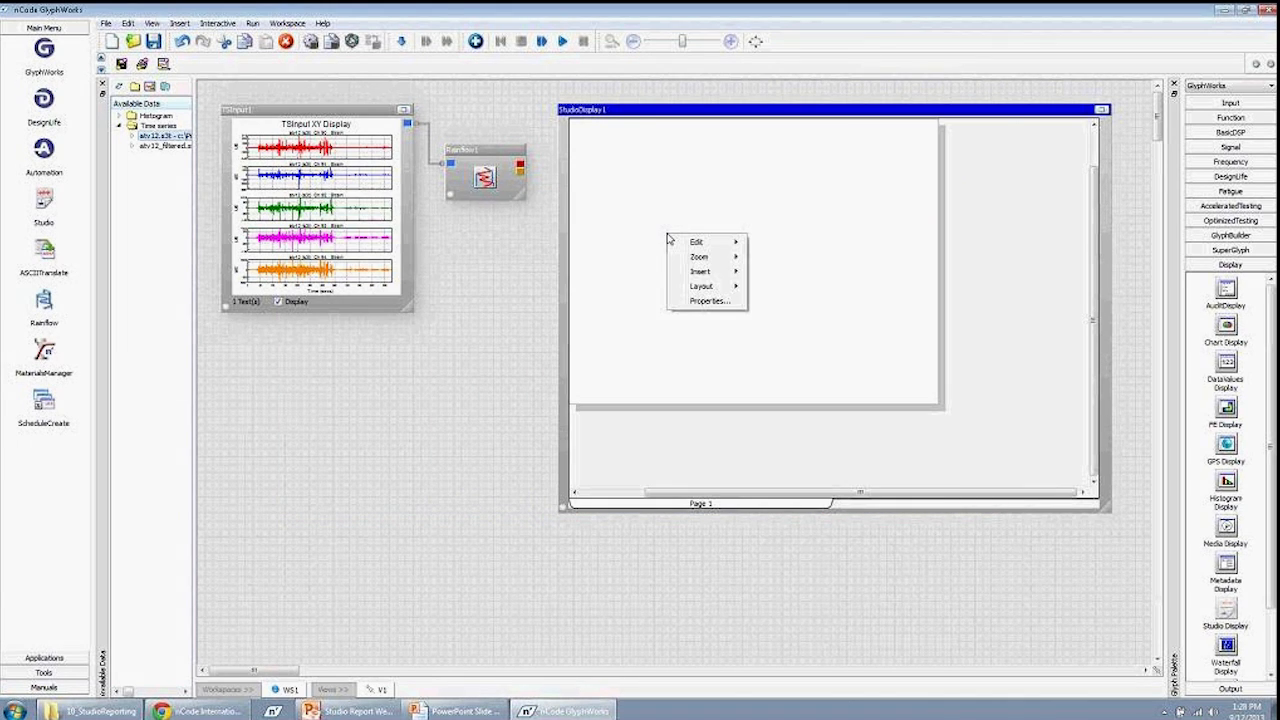
{"action": "mouse_move", "coordinate": [705, 257]}
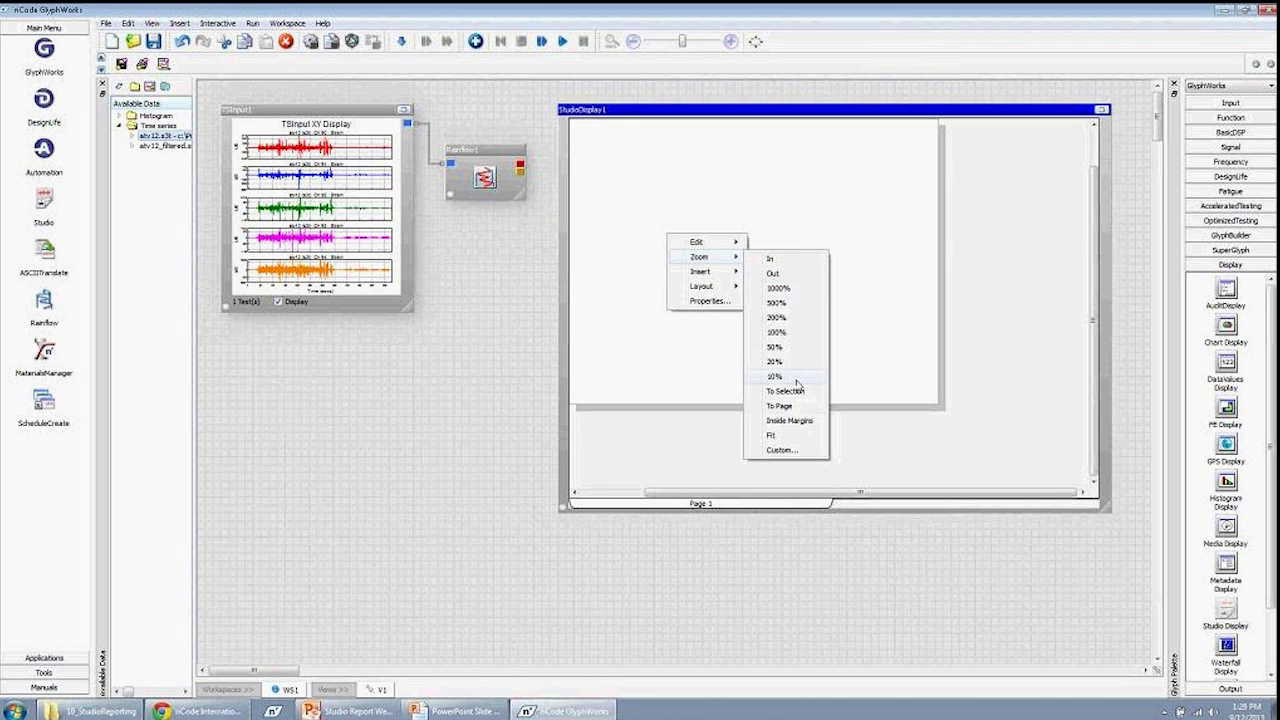
{"action": "left_click", "coordinate": [797, 409]}
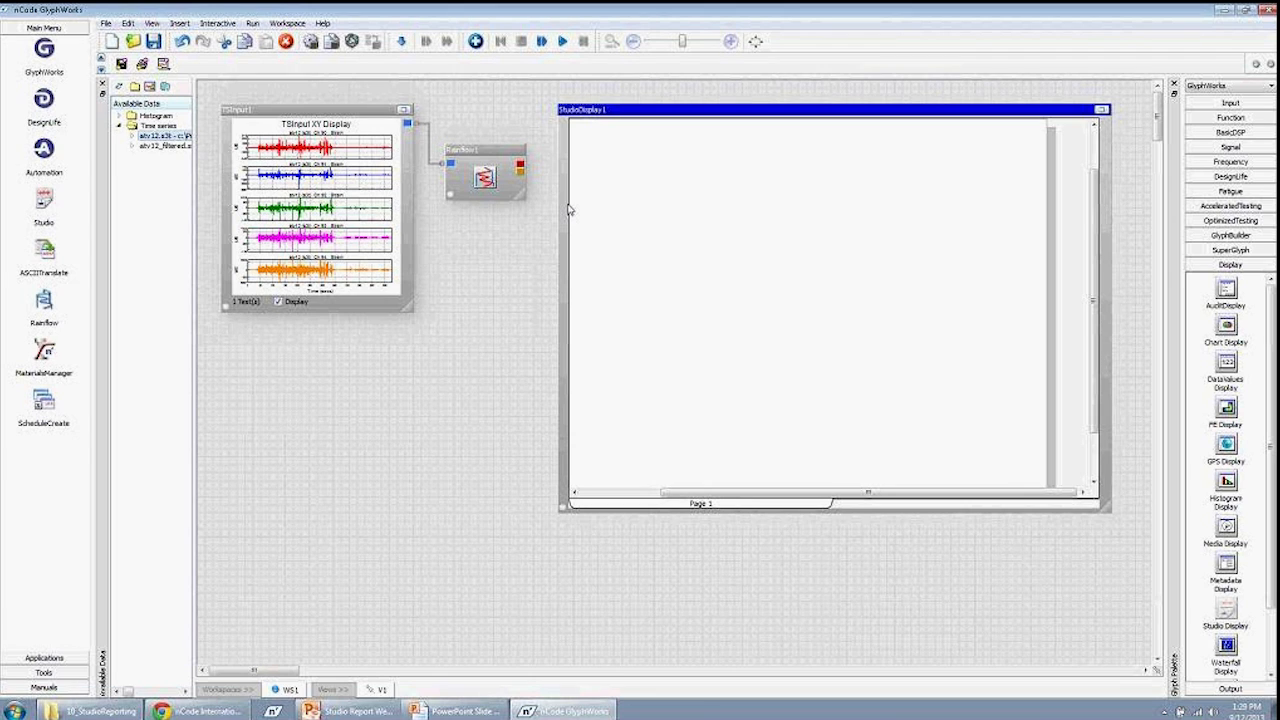
Insert an XY Display (Time series) on the Studio page
{"action": "right_click", "coordinate": [594, 145]}
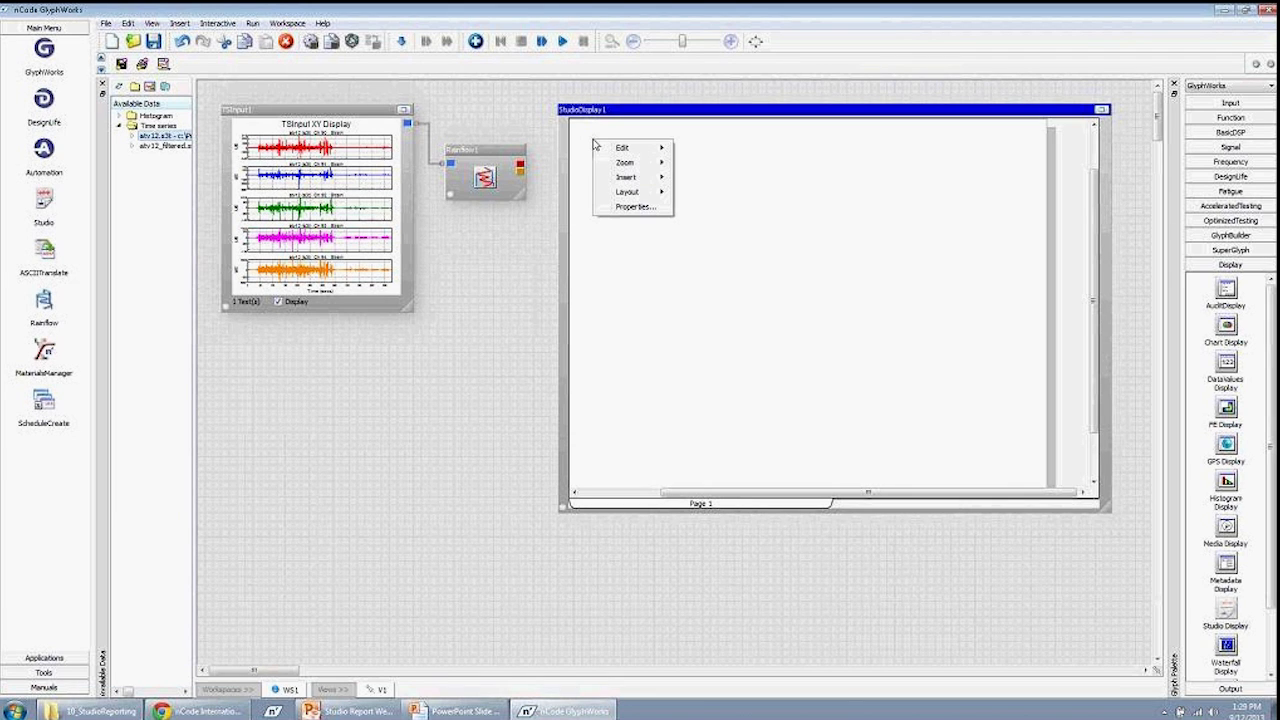
{"action": "mouse_move", "coordinate": [626, 177]}
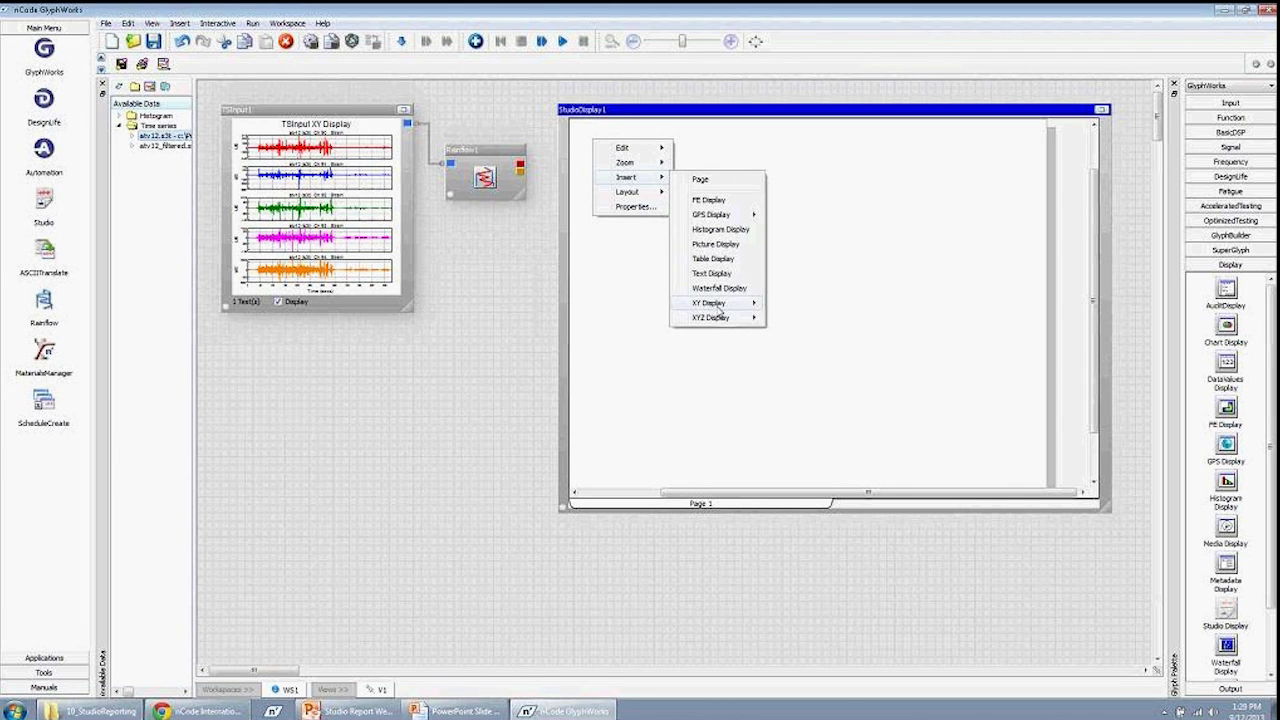
{"action": "mouse_move", "coordinate": [718, 308]}
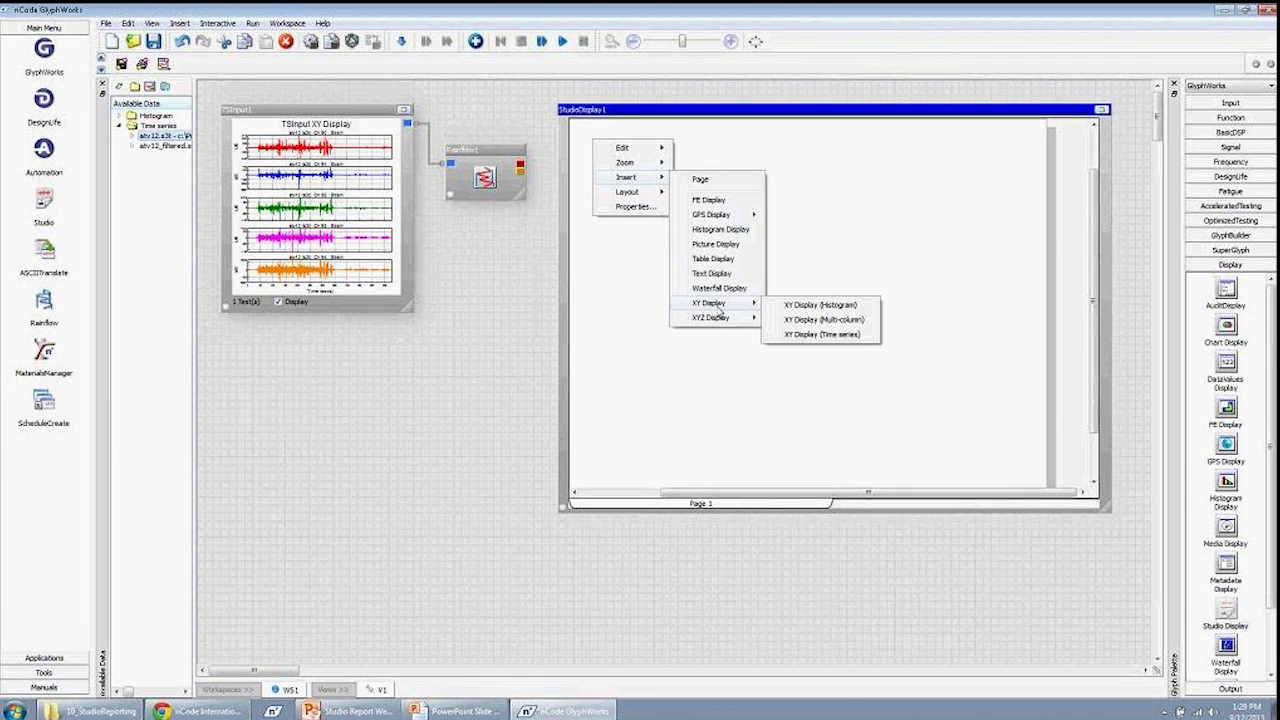
{"action": "left_click", "coordinate": [807, 336]}
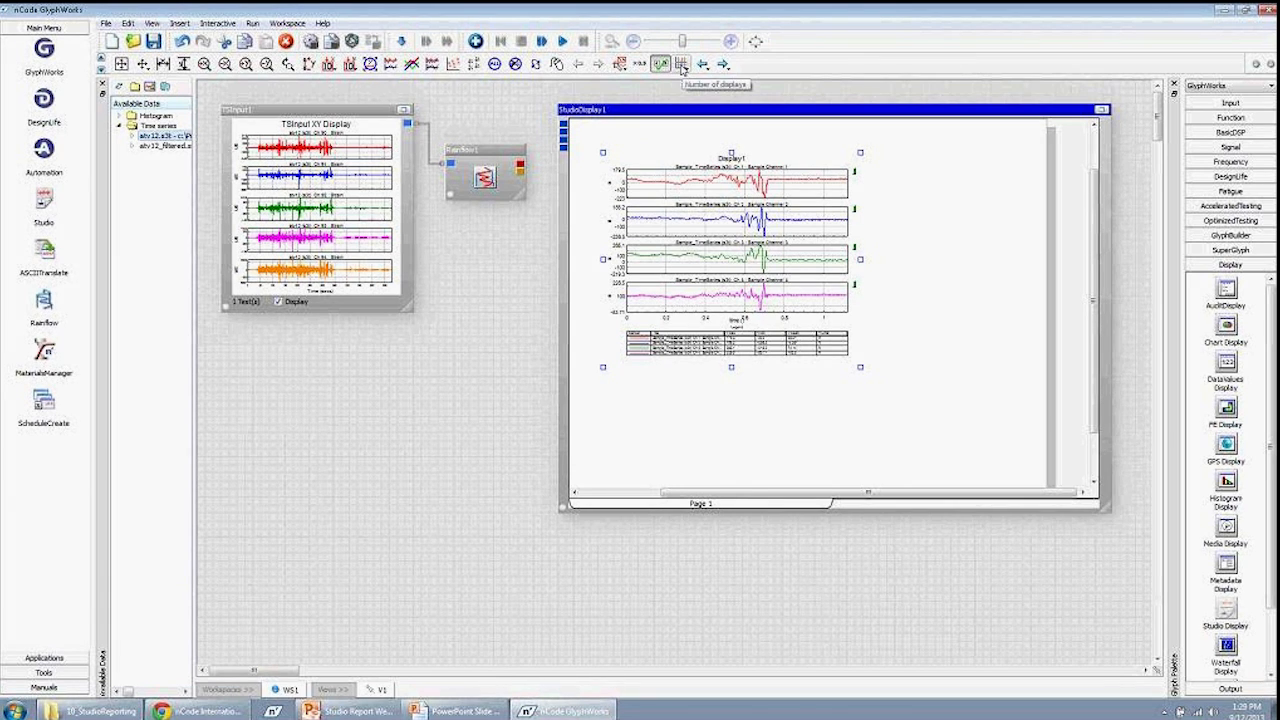
Set the time series plot's number of displays to 1, reduce its height and move it to the page's upper-left corner
{"action": "left_click", "coordinate": [683, 68]}
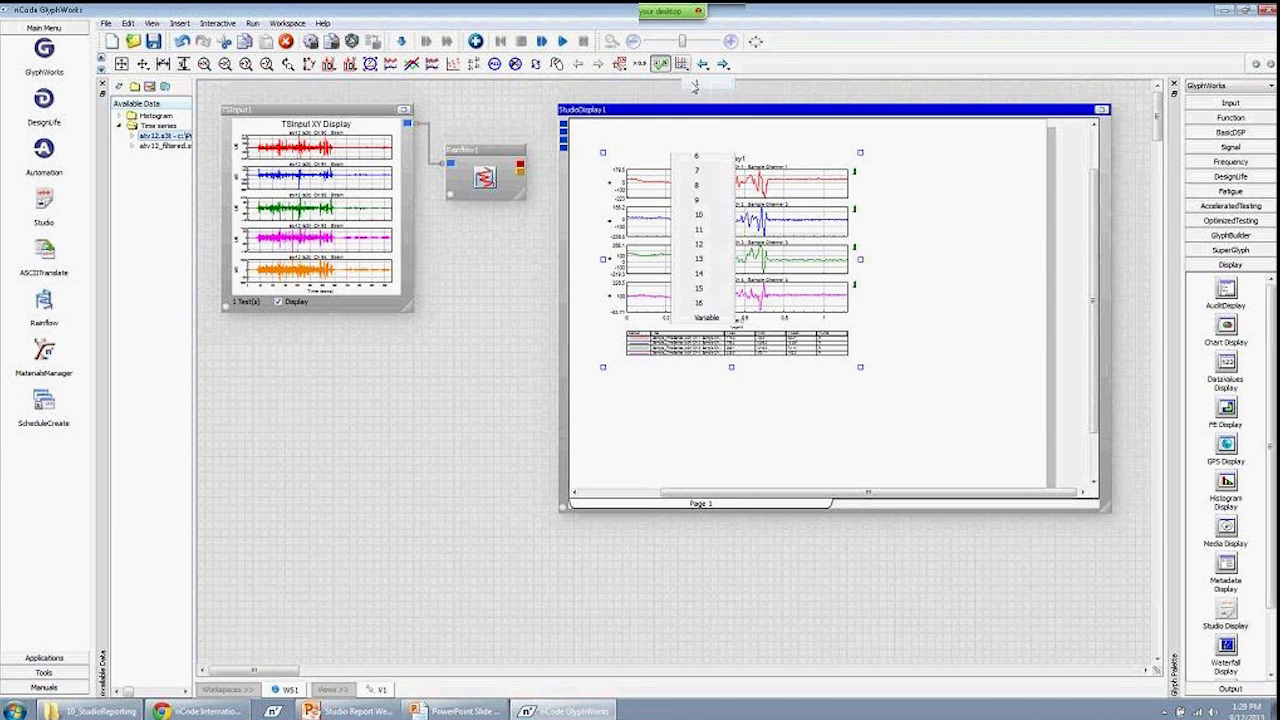
{"action": "left_click", "coordinate": [693, 88]}
{"action": "left_click_drag", "start_coordinate": [731, 367], "coordinate": [733, 282]}
{"action": "left_click_drag", "start_coordinate": [793, 155], "coordinate": [780, 144]}
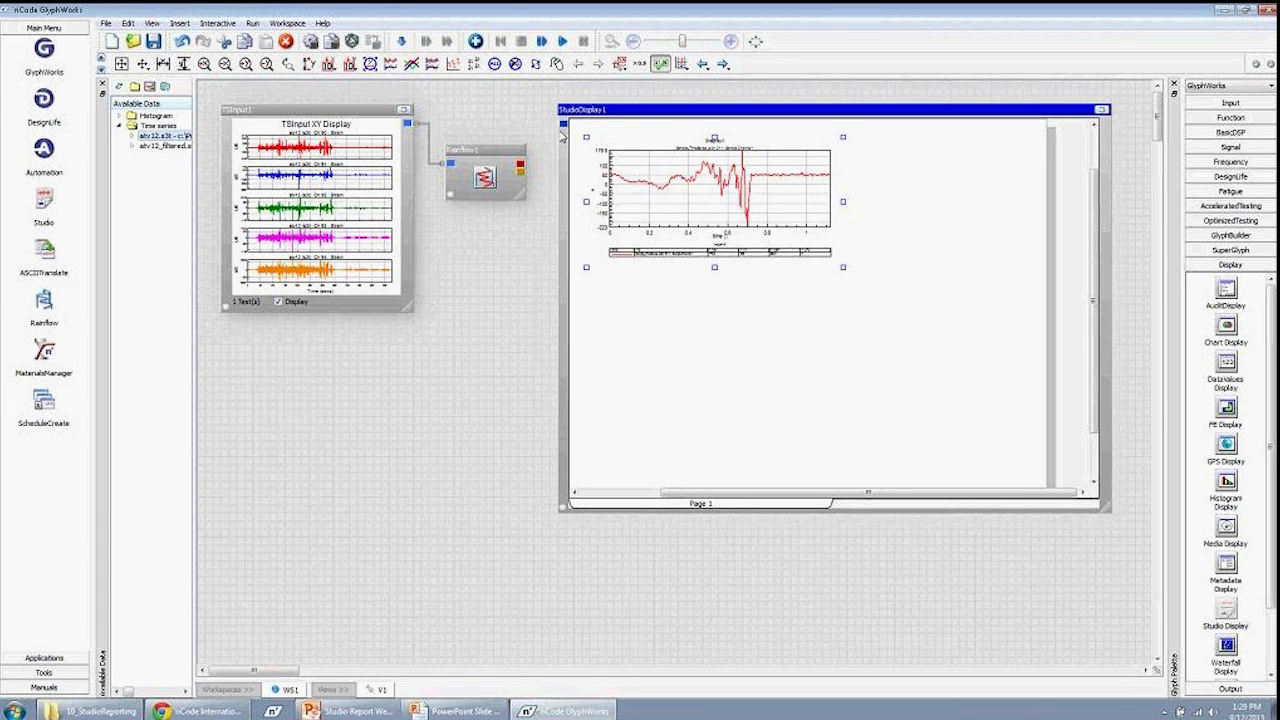
Insert a Histogram Display on the Studio page and move it to the page's upper-right area
{"action": "right_click", "coordinate": [862, 200]}
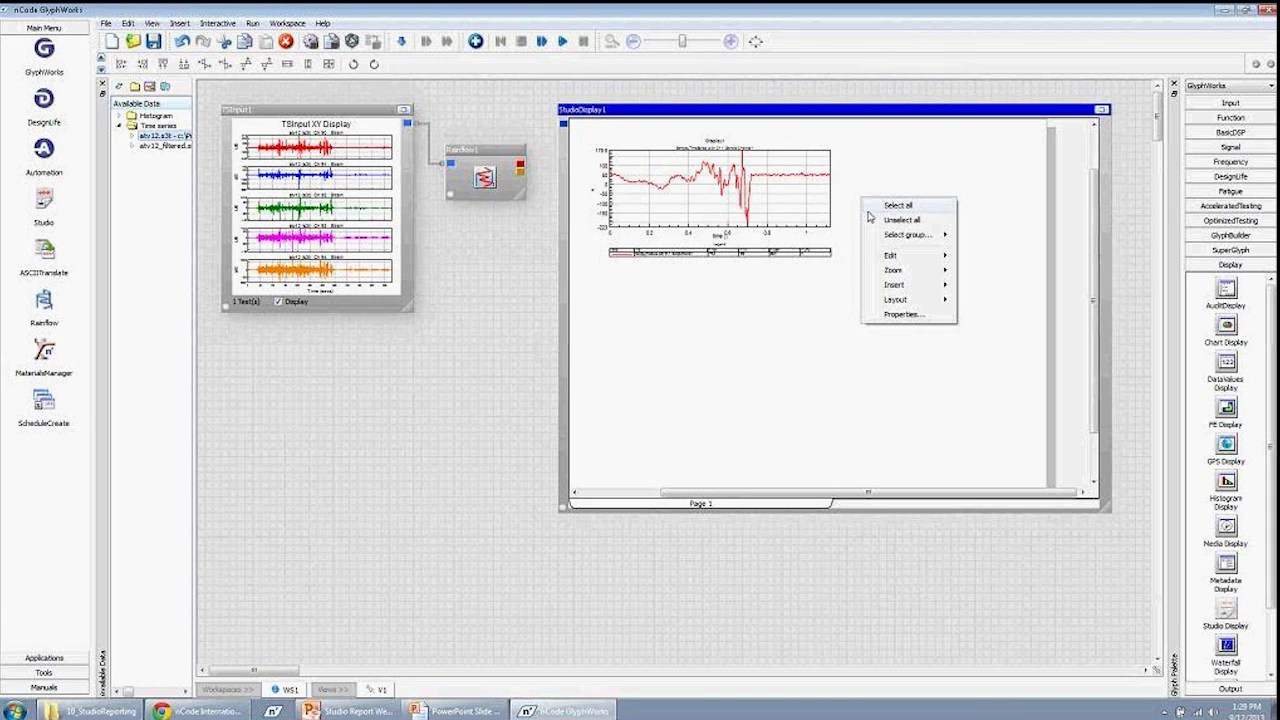
{"action": "mouse_move", "coordinate": [898, 287]}
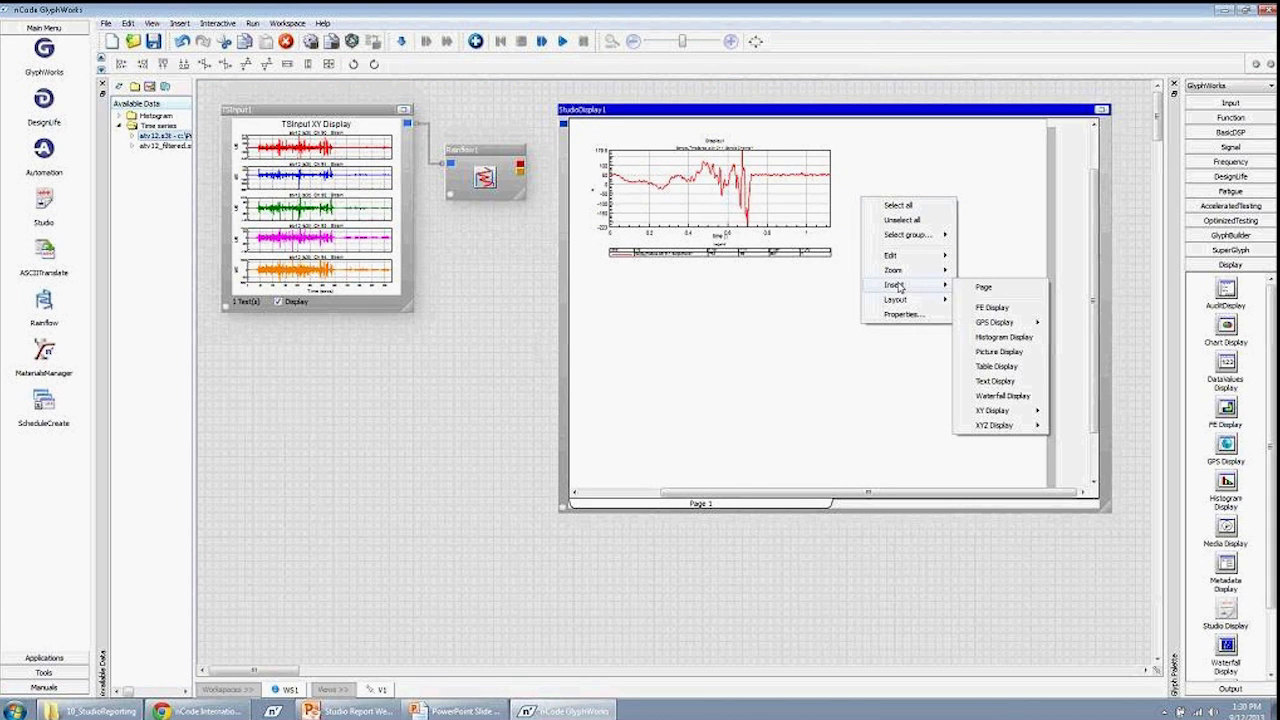
{"action": "left_click", "coordinate": [1015, 345]}
{"action": "left_click_drag", "start_coordinate": [681, 225], "coordinate": [786, 179]}
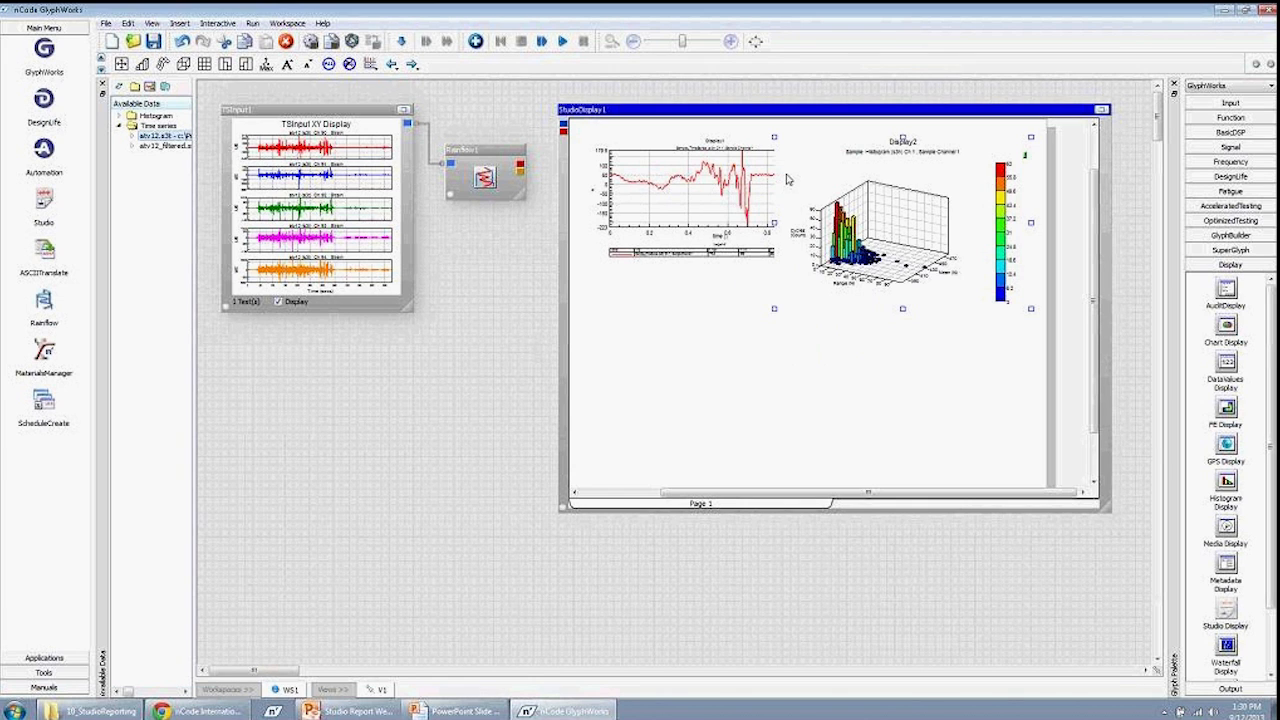
Shrink the histogram display and adjust its left edge so that it clears the time series plot
{"action": "left_click_drag", "start_coordinate": [774, 309], "coordinate": [826, 211]}
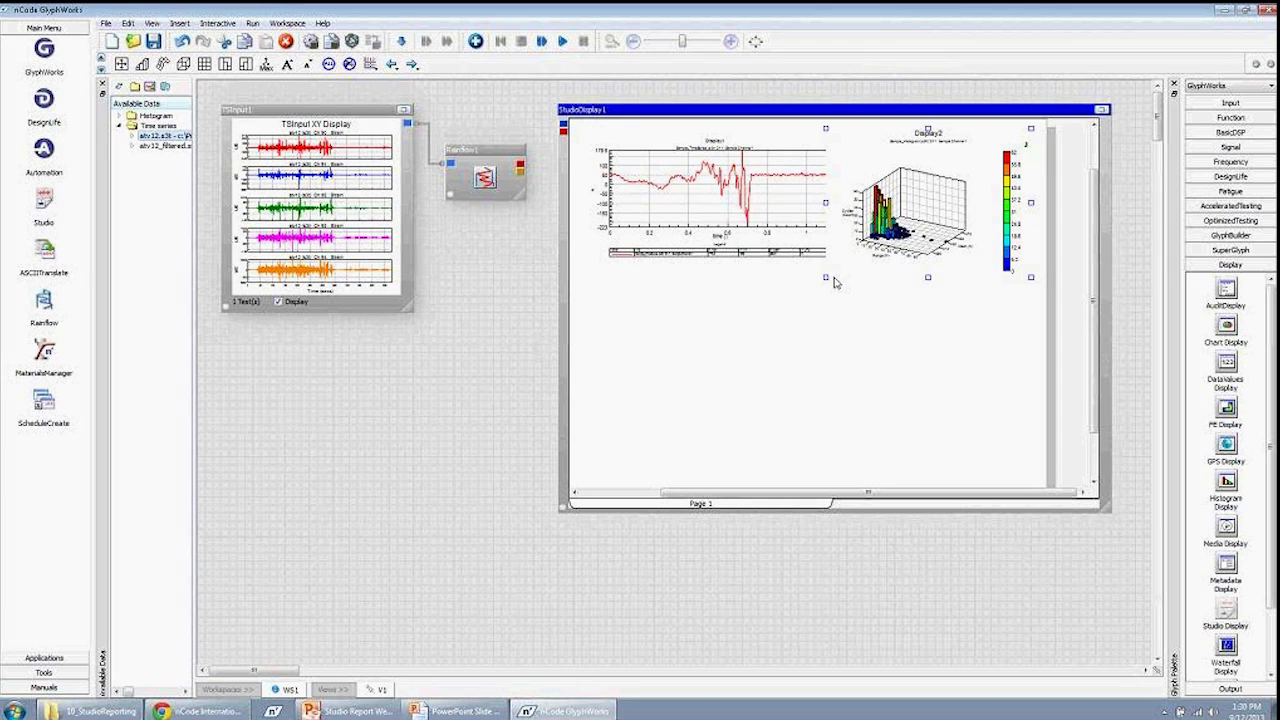
{"action": "left_click", "coordinate": [708, 362]}
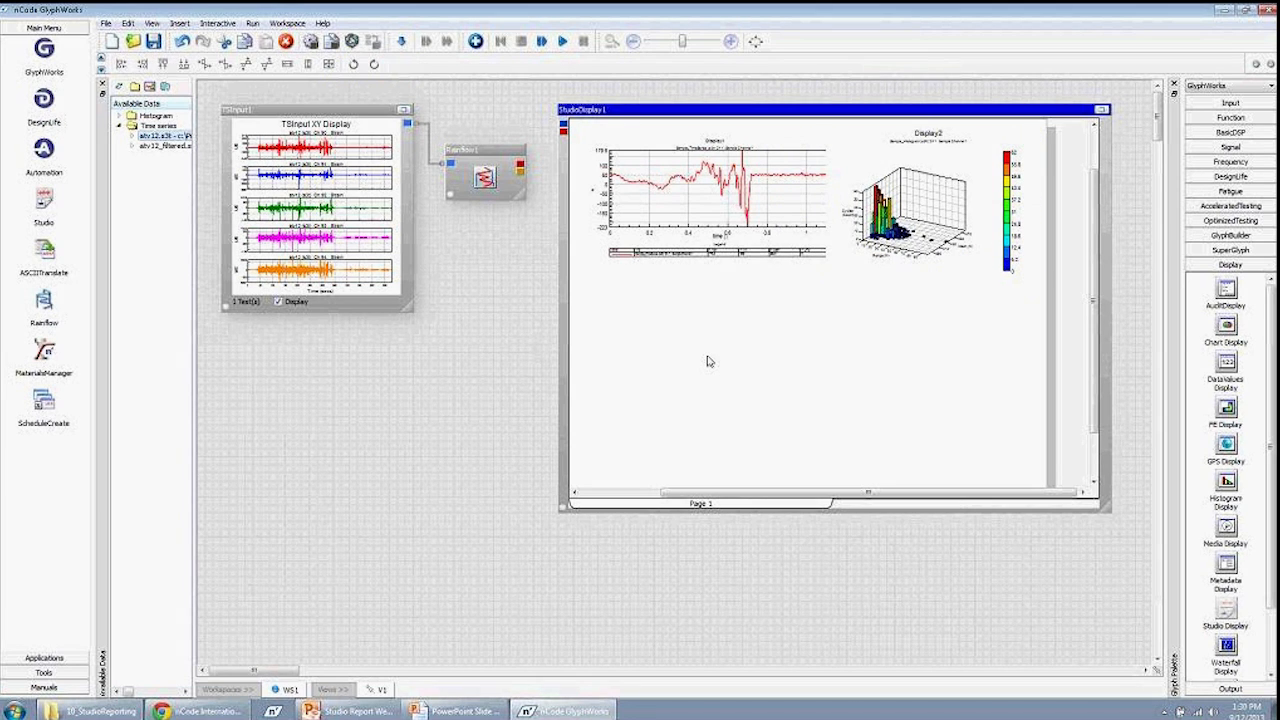
{"action": "left_click", "coordinate": [845, 170]}
{"action": "left_click", "coordinate": [826, 205]}
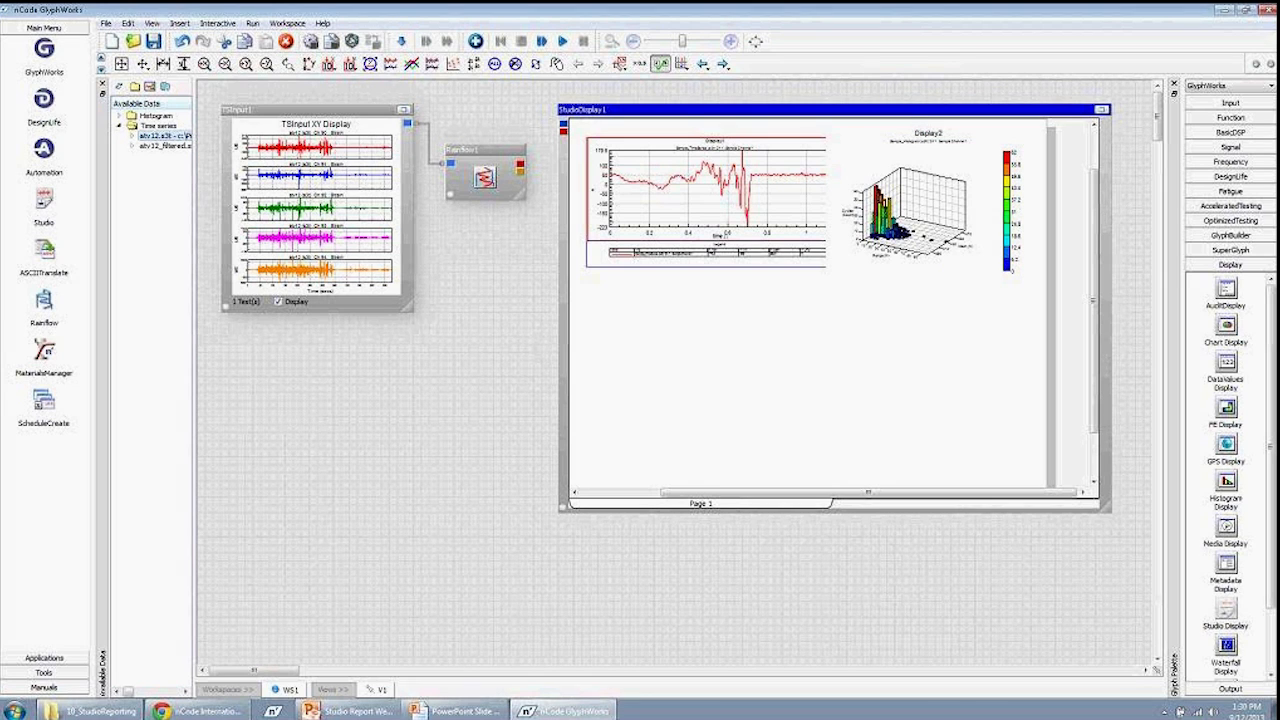
{"action": "left_click", "coordinate": [838, 197]}
{"action": "left_click", "coordinate": [838, 197]}
{"action": "left_click_drag", "start_coordinate": [827, 202], "coordinate": [835, 201]}
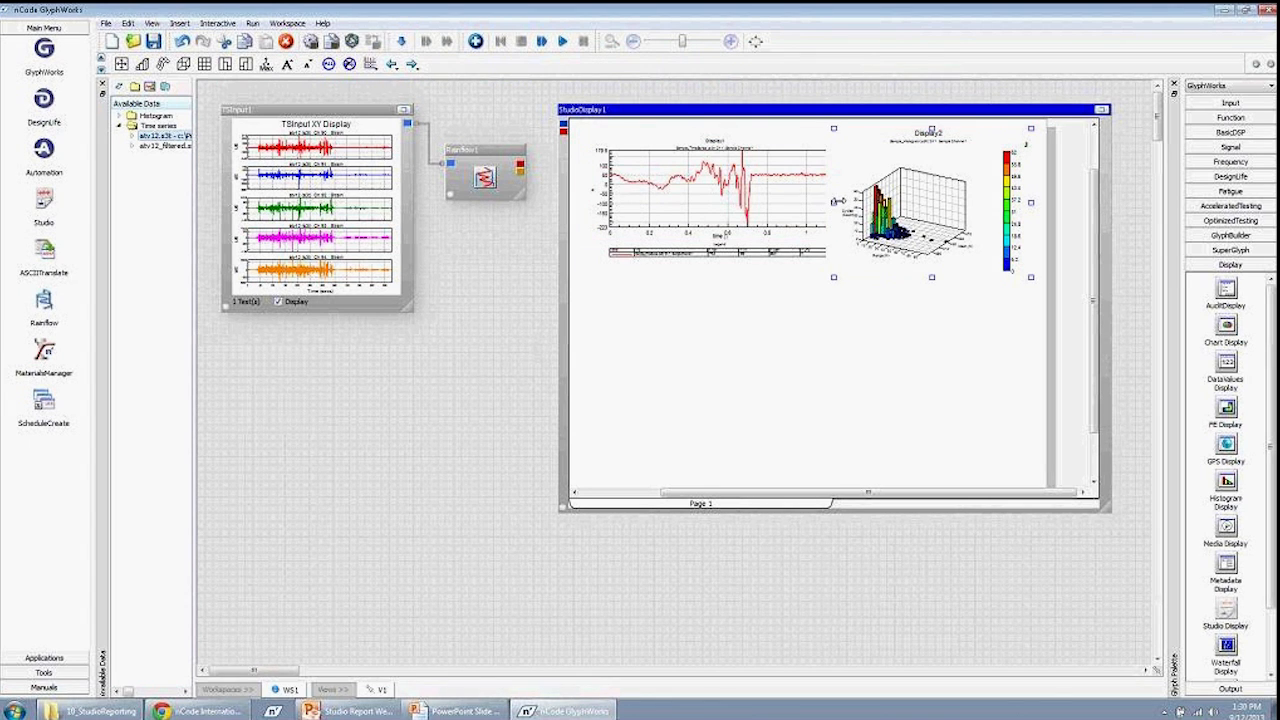
{"action": "left_click", "coordinate": [662, 341]}
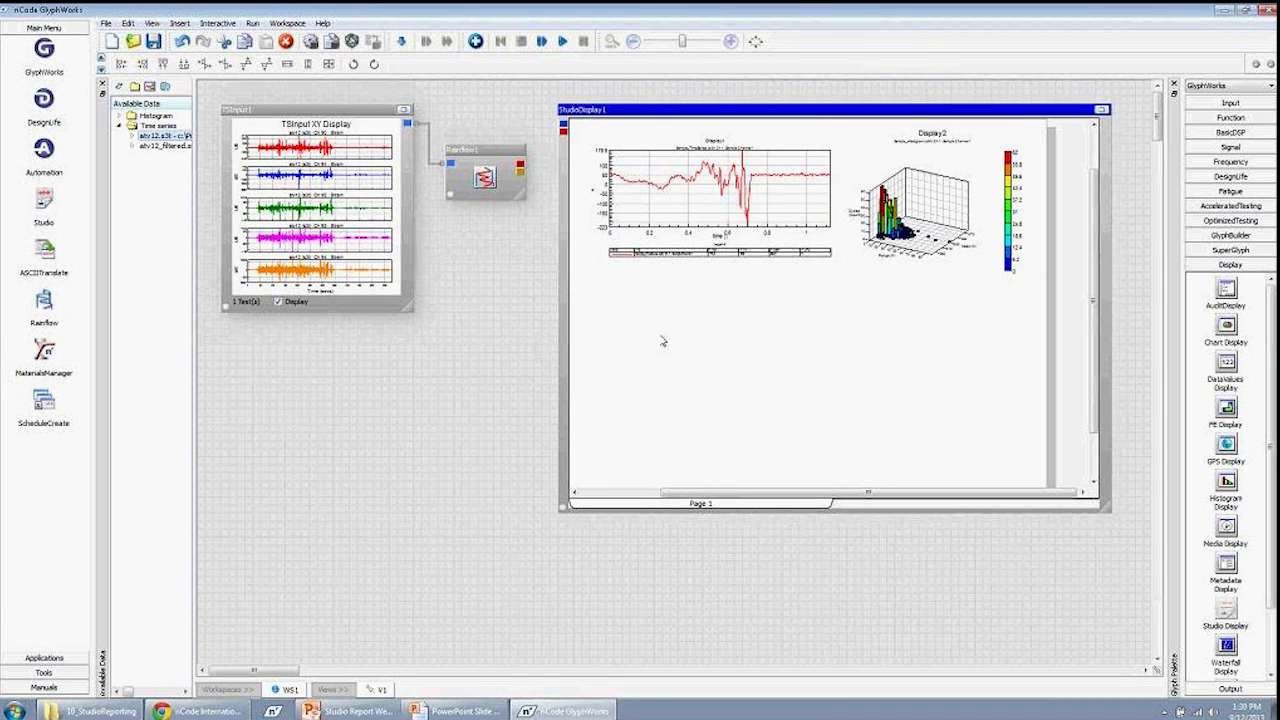
Insert a Table Display beneath the two plots and widen it to span the Studio page
{"action": "right_click", "coordinate": [612, 291]}
{"action": "mouse_move", "coordinate": [660, 389]}
{"action": "mouse_move", "coordinate": [740, 391]}
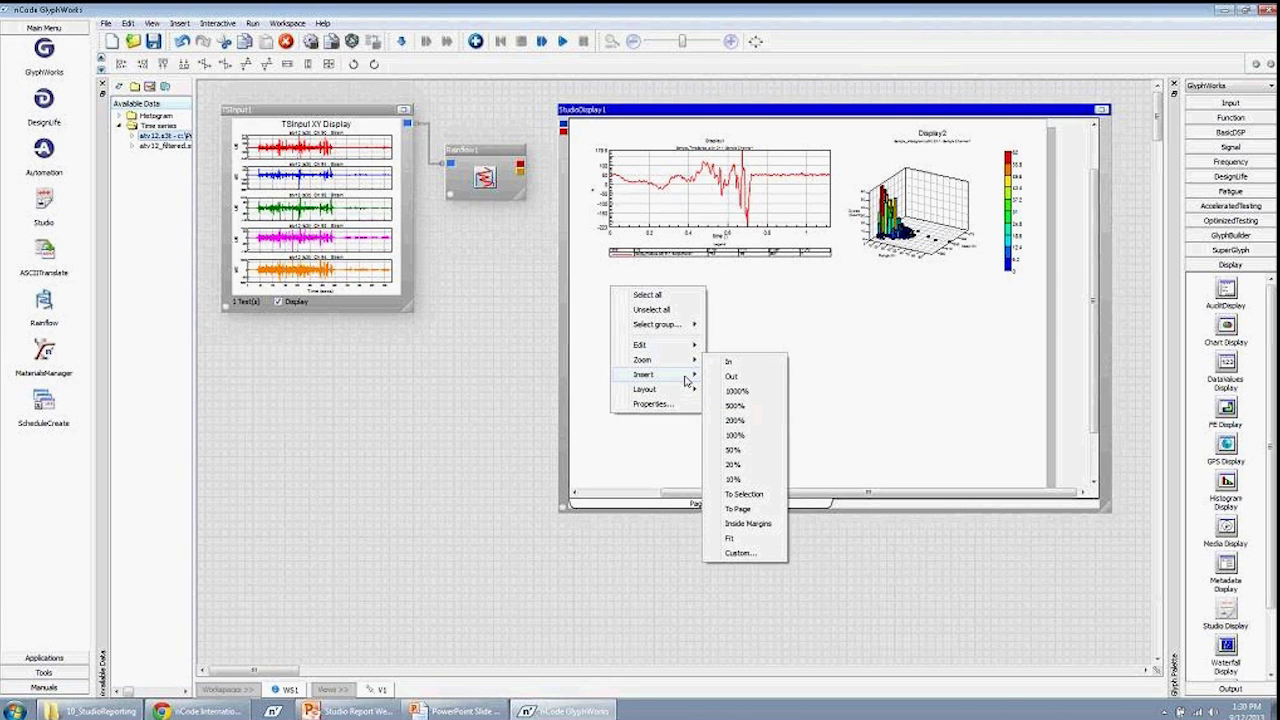
{"action": "left_click", "coordinate": [758, 456]}
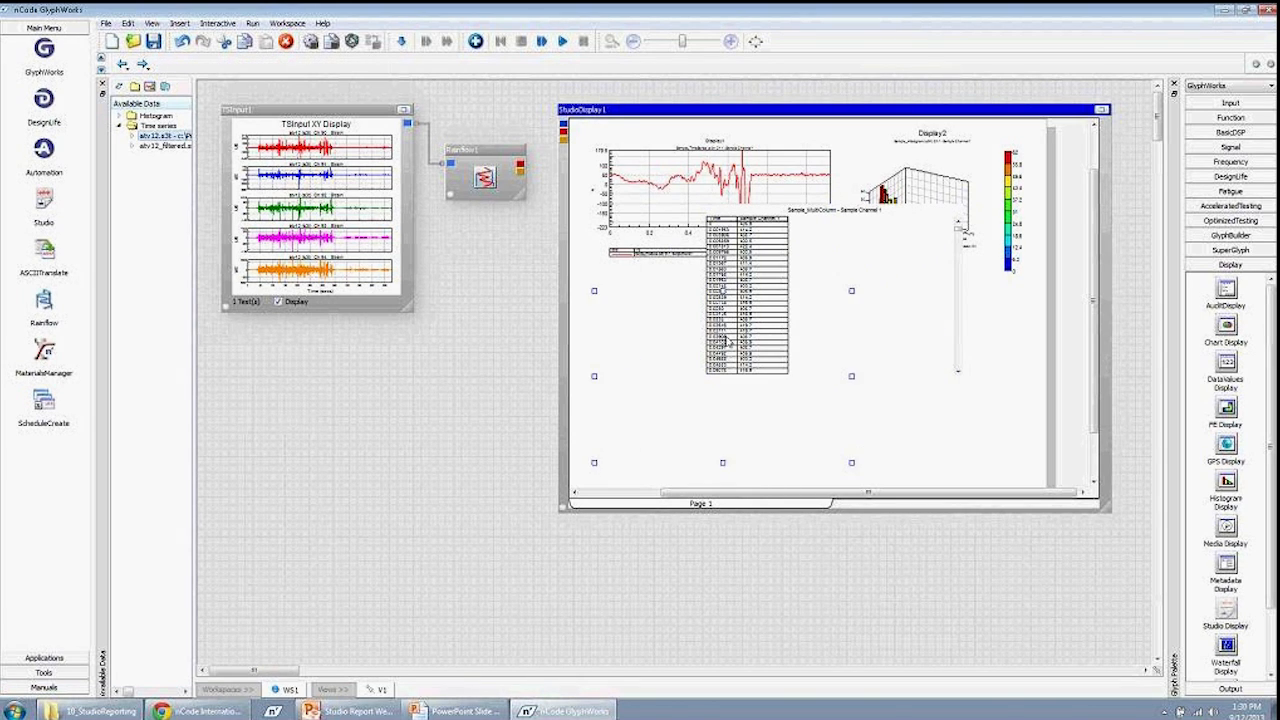
{"action": "left_click_drag", "start_coordinate": [850, 375], "coordinate": [1013, 376]}
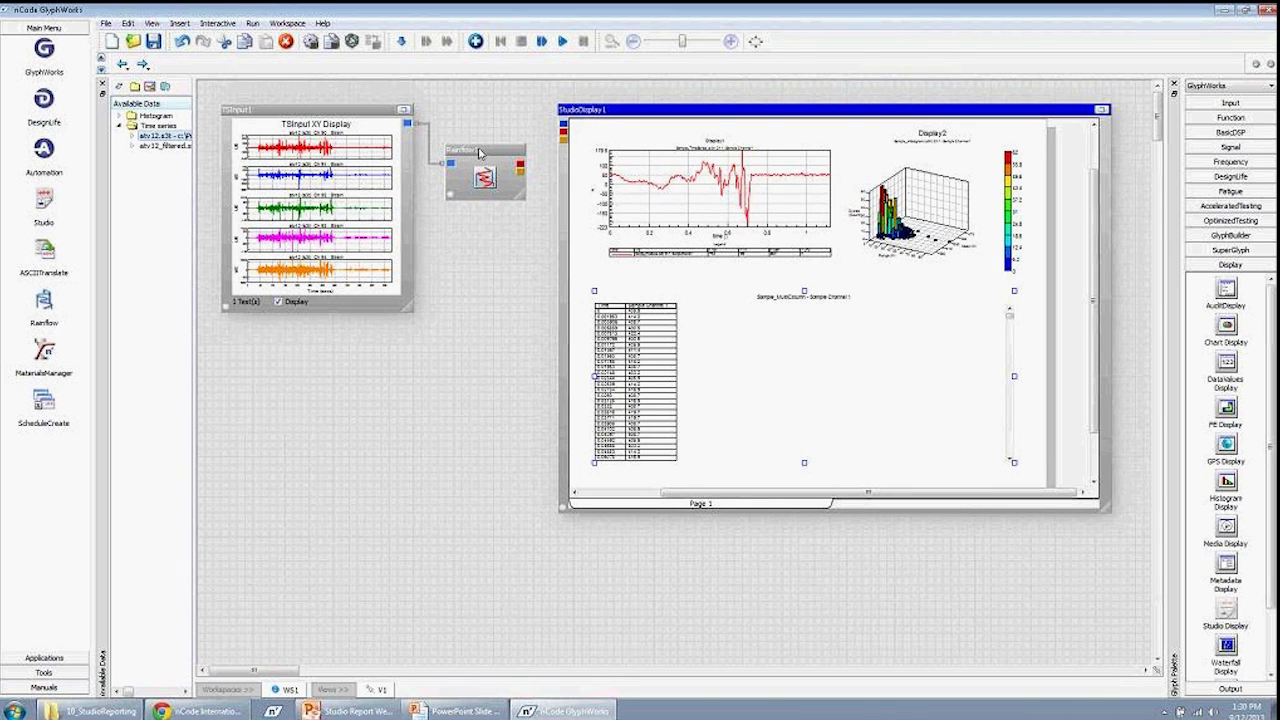
Set the Rainflow glyph's number of bins to 8 for both the X and Y axes
{"action": "double_click", "coordinate": [480, 153]}
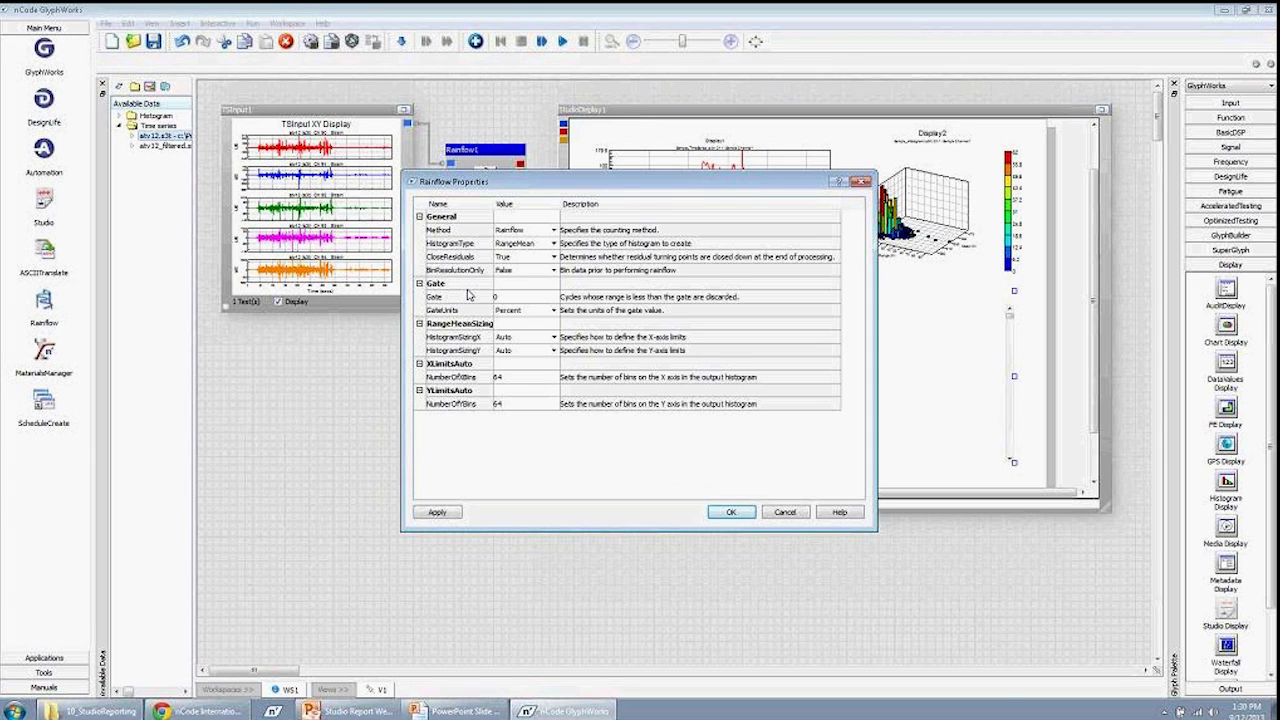
{"action": "left_click", "coordinate": [520, 378]}
{"action": "type", "text": "8"}
{"action": "left_click", "coordinate": [515, 403]}
{"action": "type", "text": "8"}
{"action": "left_click", "coordinate": [737, 513]}
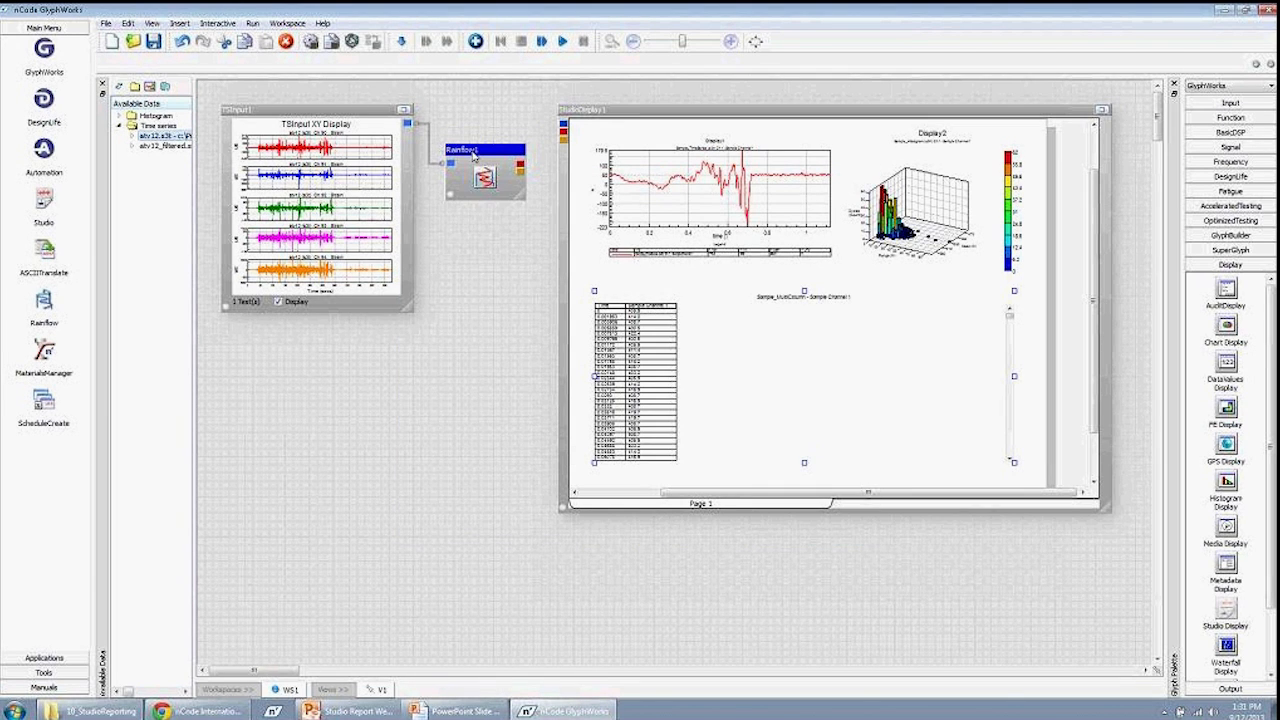
Connect the time series input to the Studio time series plot, and the Rainflow histogram output to the Studio histogram display
{"action": "left_click_drag", "start_coordinate": [409, 125], "coordinate": [563, 126]}
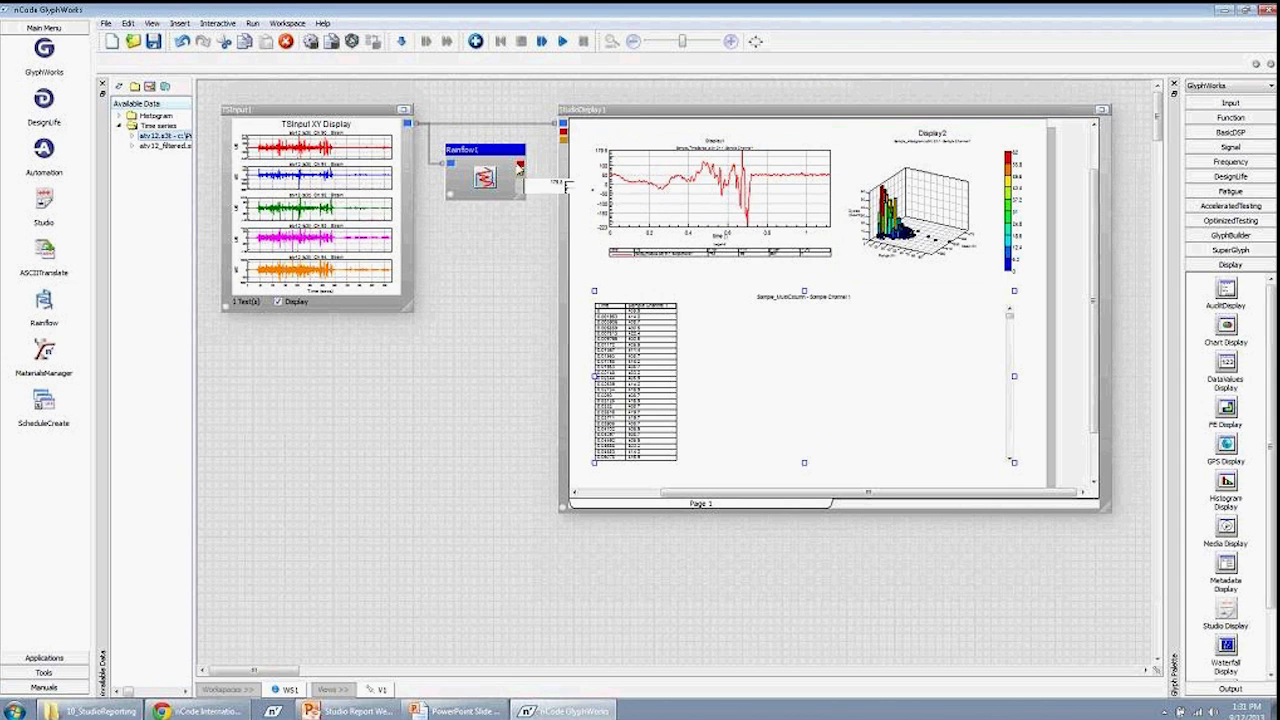
{"action": "left_click_drag", "start_coordinate": [520, 170], "coordinate": [565, 135]}
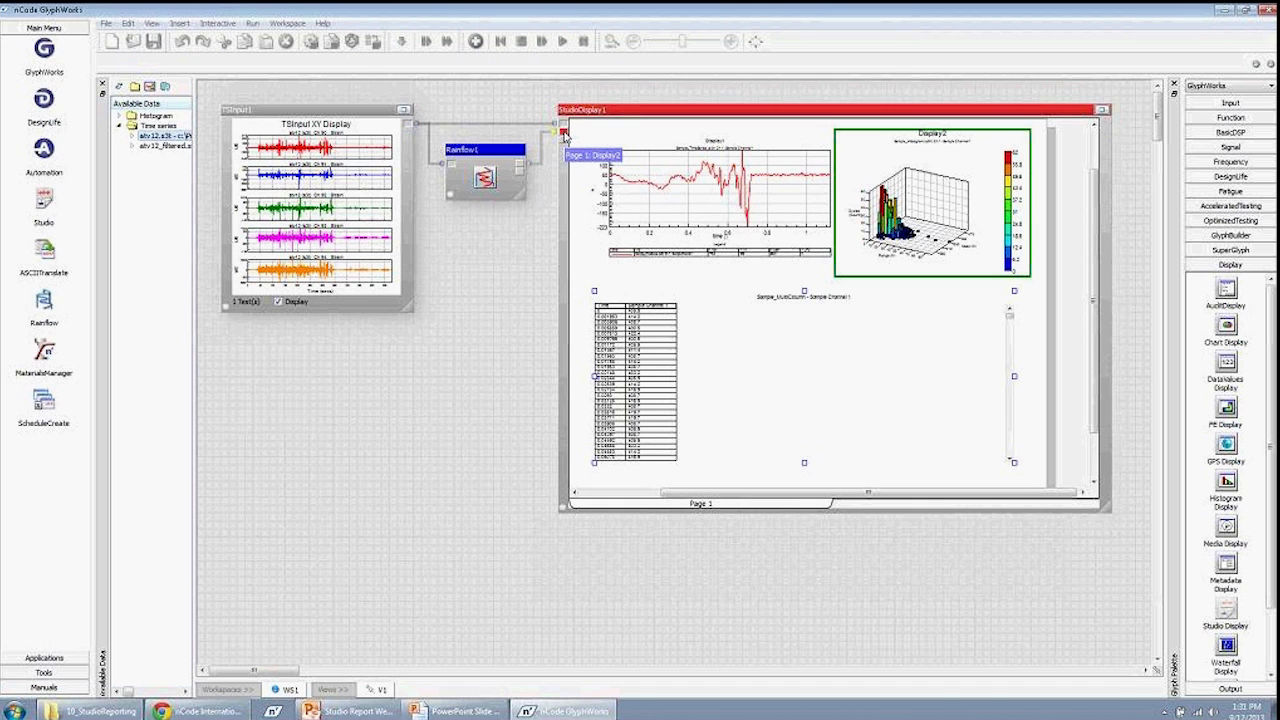
{"action": "left_click_drag", "start_coordinate": [565, 135], "coordinate": [565, 135]}
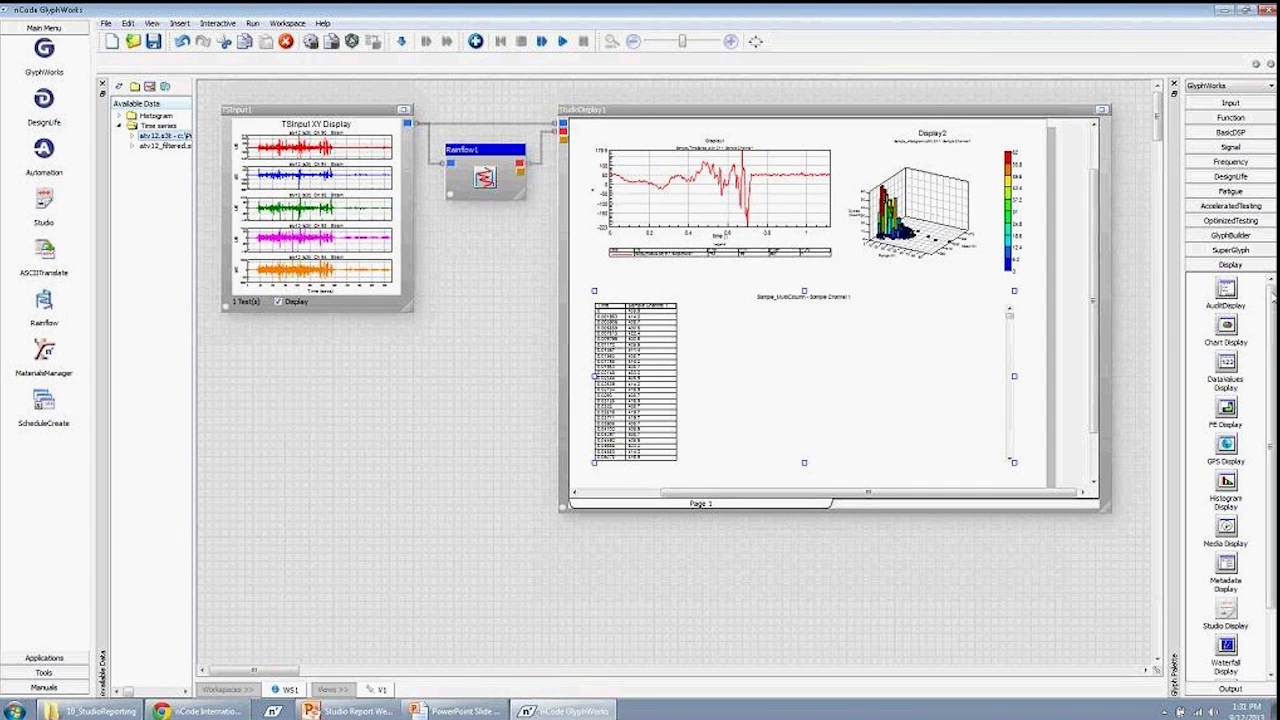
Add a DataValues Display connected to the Rainflow histogram output and place it below the time series input glyph
{"action": "left_click", "coordinate": [1205, 372]}
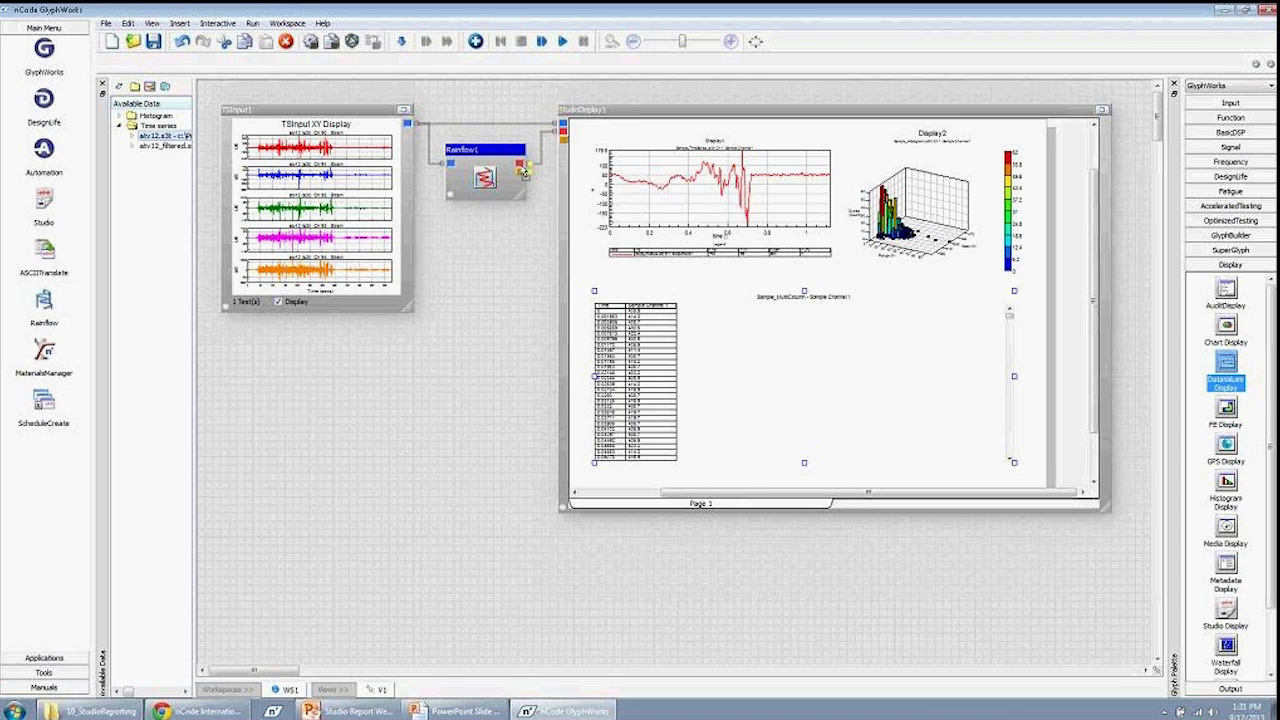
{"action": "left_click_drag", "start_coordinate": [523, 172], "coordinate": [525, 172]}
{"action": "left_click_drag", "start_coordinate": [623, 150], "coordinate": [296, 347]}
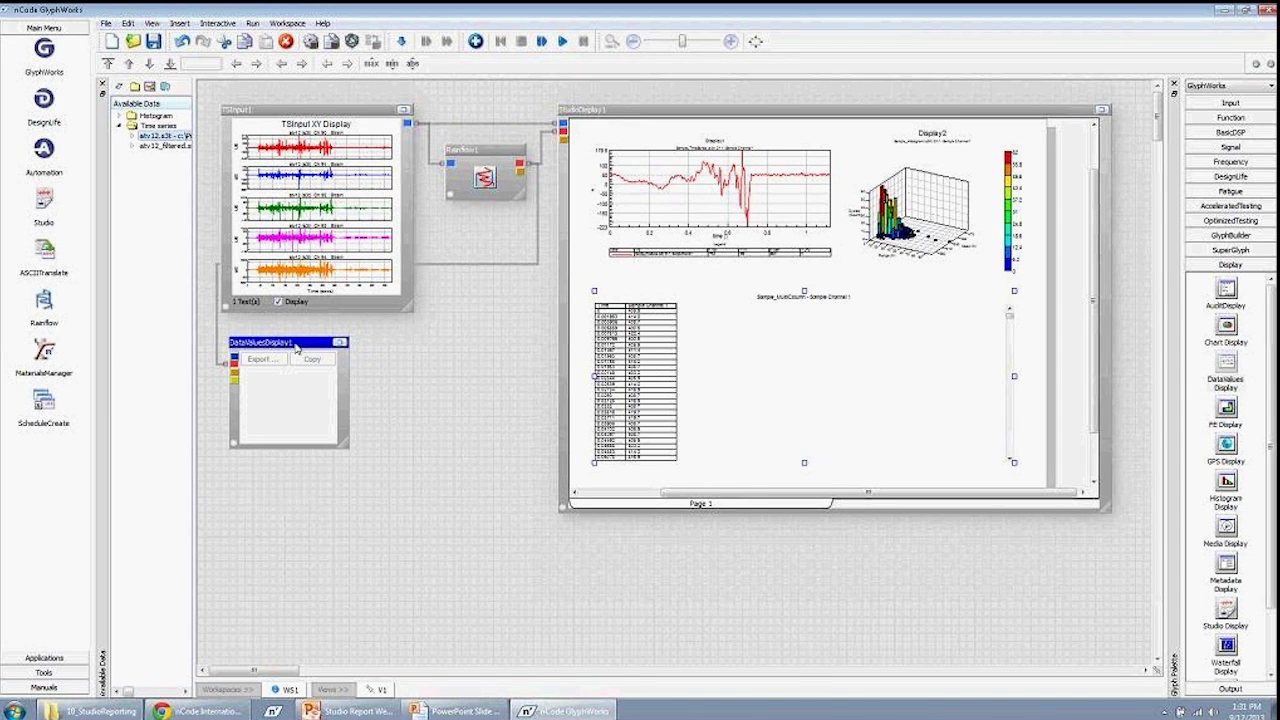
Set the DataValues Display's ExportType property to OutputPipe
{"action": "left_click", "coordinate": [299, 341]}
{"action": "double_click", "coordinate": [291, 344]}
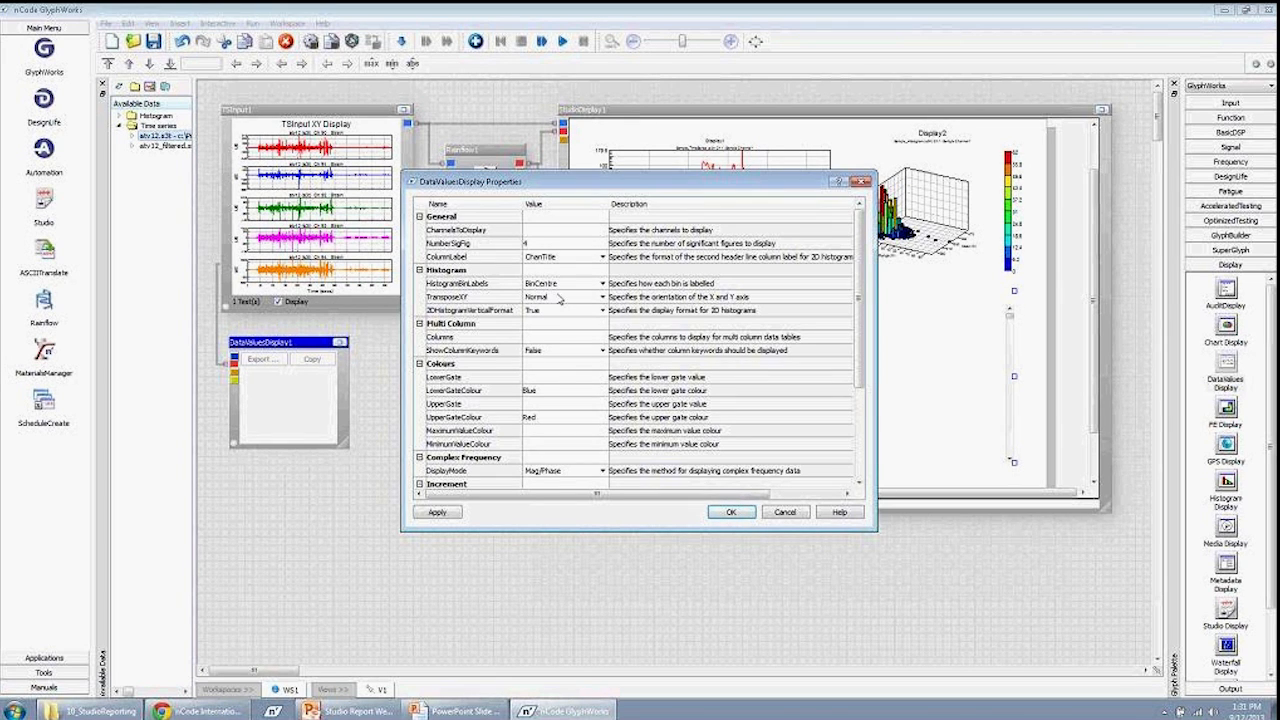
{"action": "scroll", "coordinate": [566, 414], "scroll_direction": "down", "scroll_amount": 3}
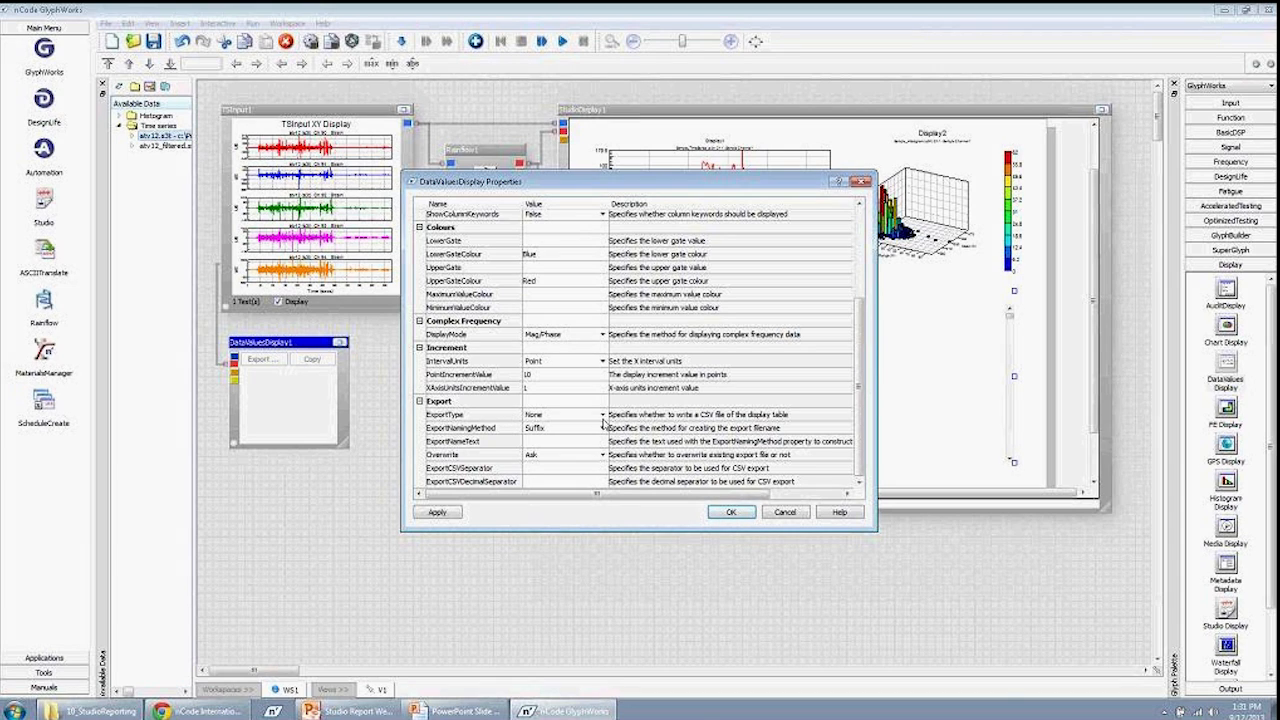
{"action": "left_click", "coordinate": [602, 415]}
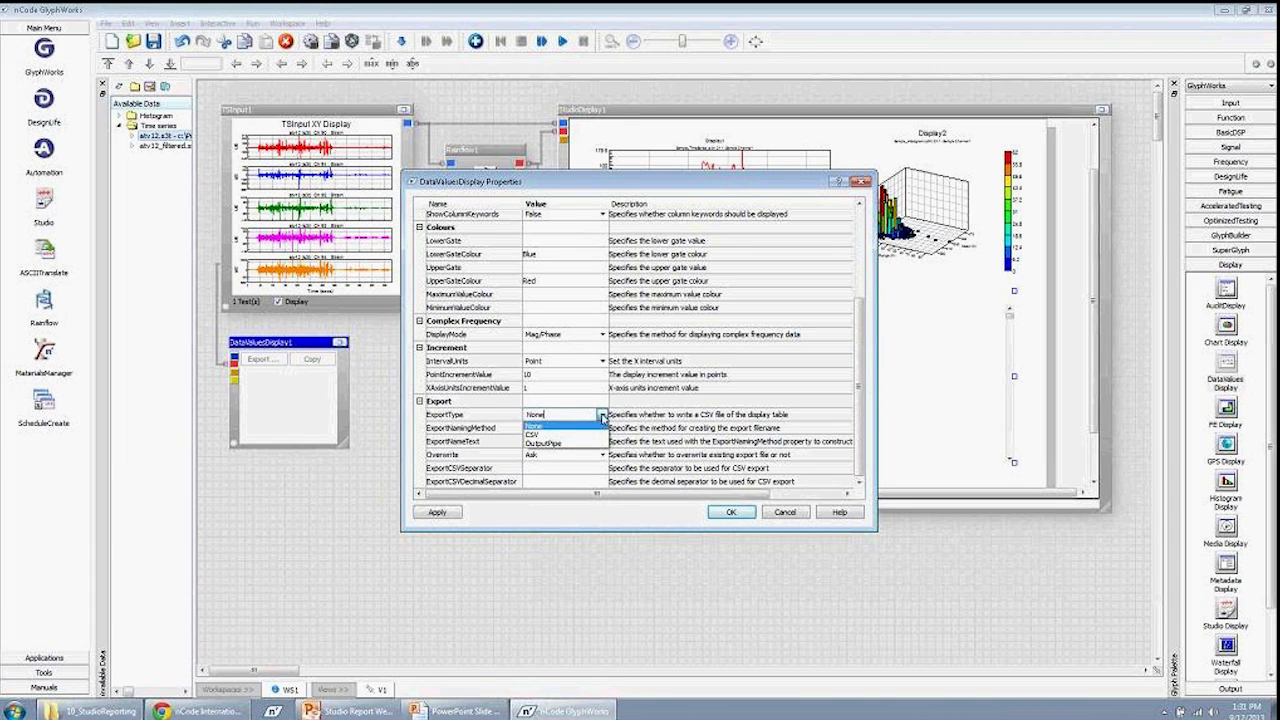
{"action": "left_click", "coordinate": [545, 443]}
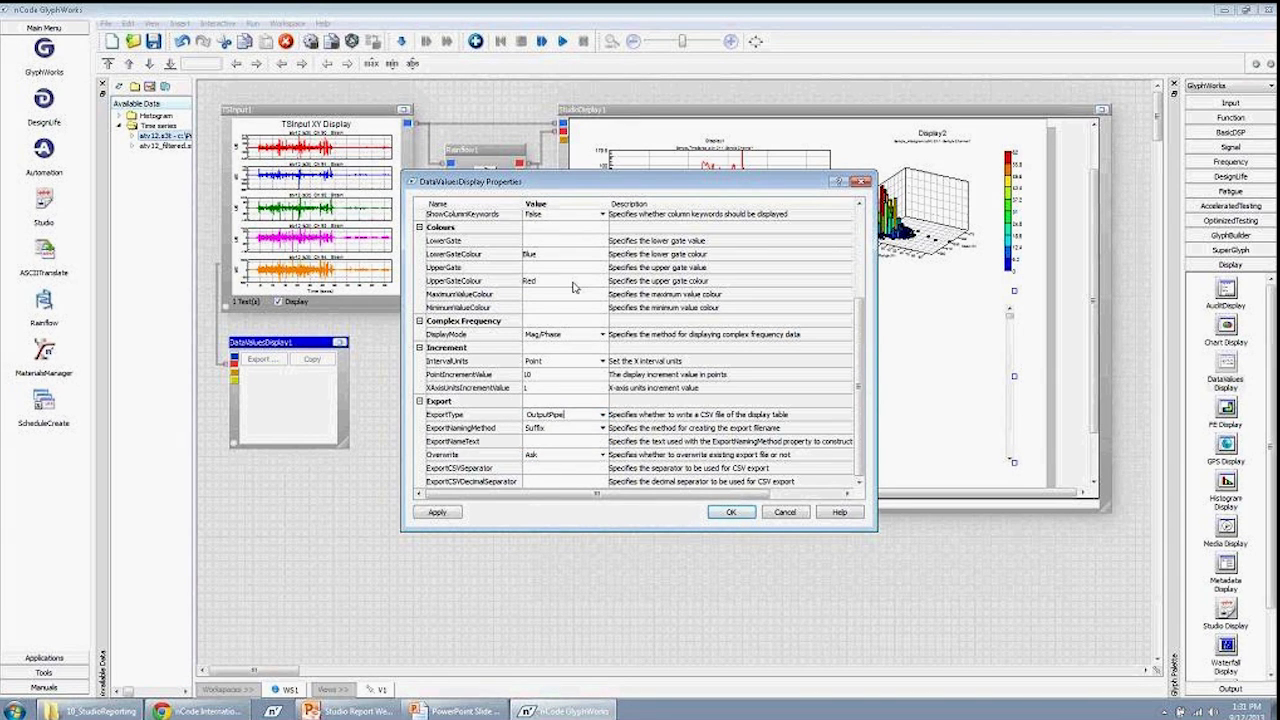
{"action": "left_click", "coordinate": [731, 512]}
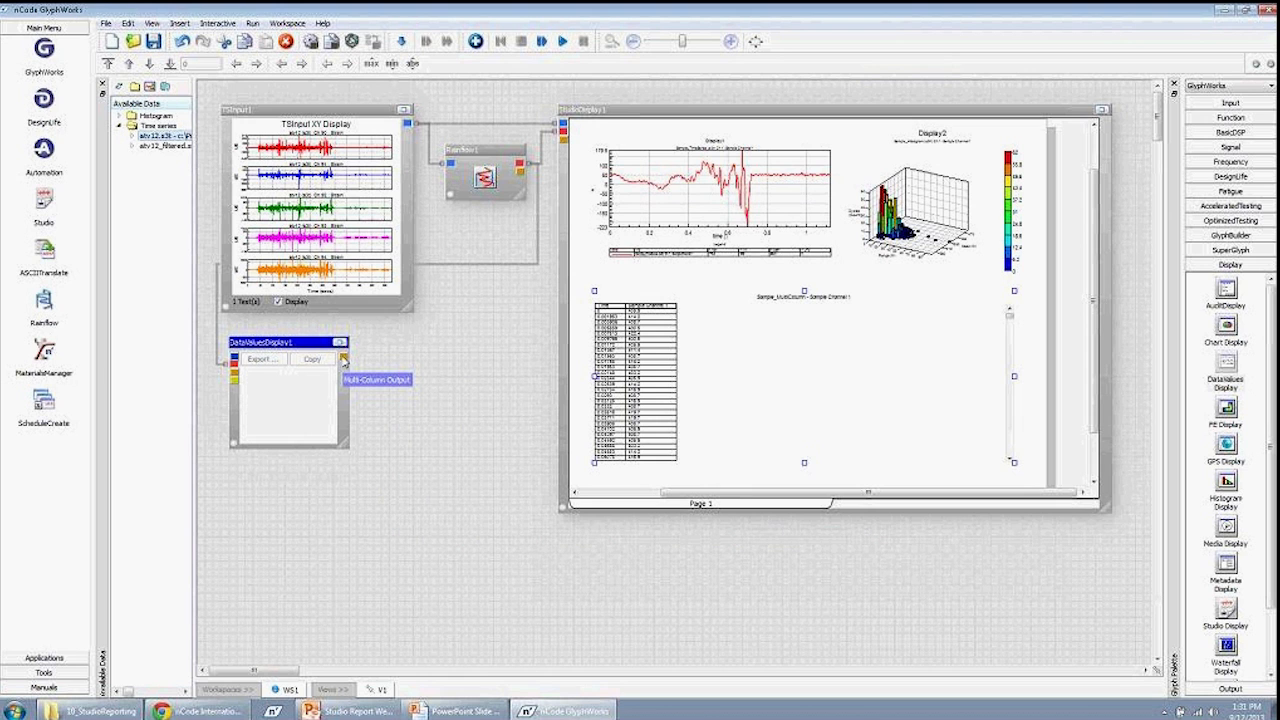
Connect the enlarged DataValues Display's multi-column output to the Studio Display's multi-column input and run the process
{"action": "left_click_drag", "start_coordinate": [344, 358], "coordinate": [565, 146]}
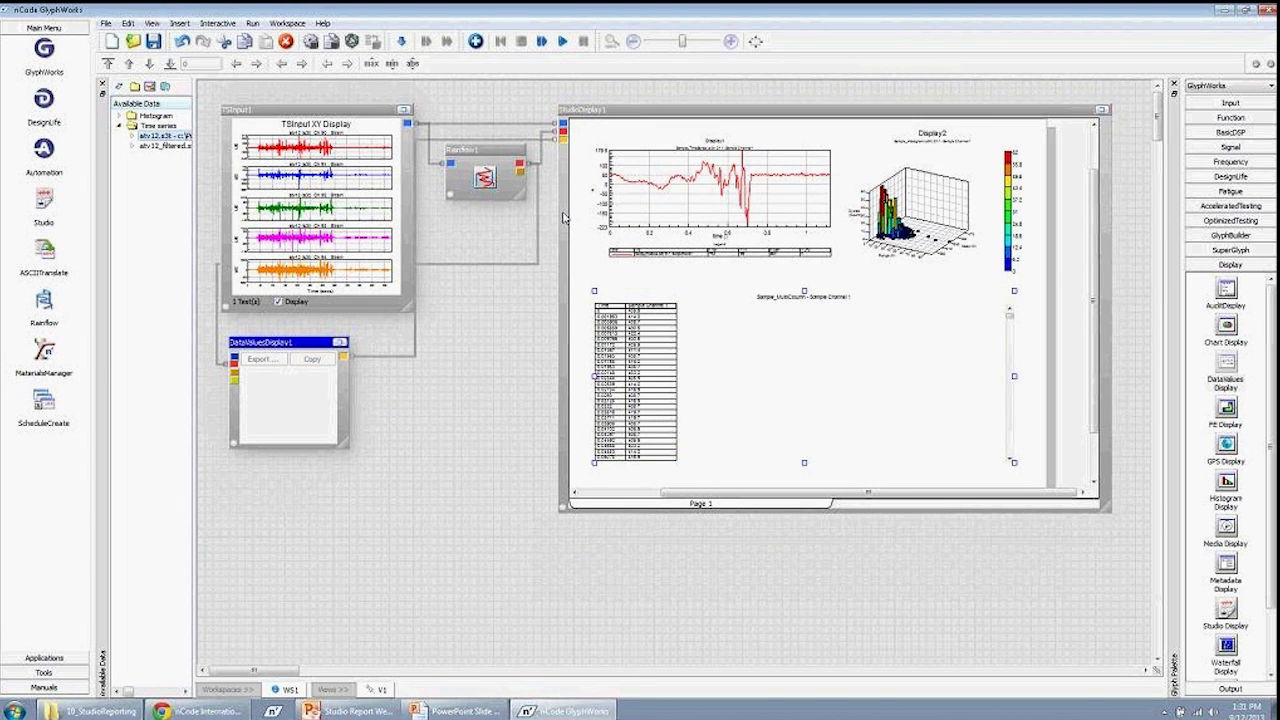
{"action": "left_click_drag", "start_coordinate": [351, 457], "coordinate": [525, 482]}
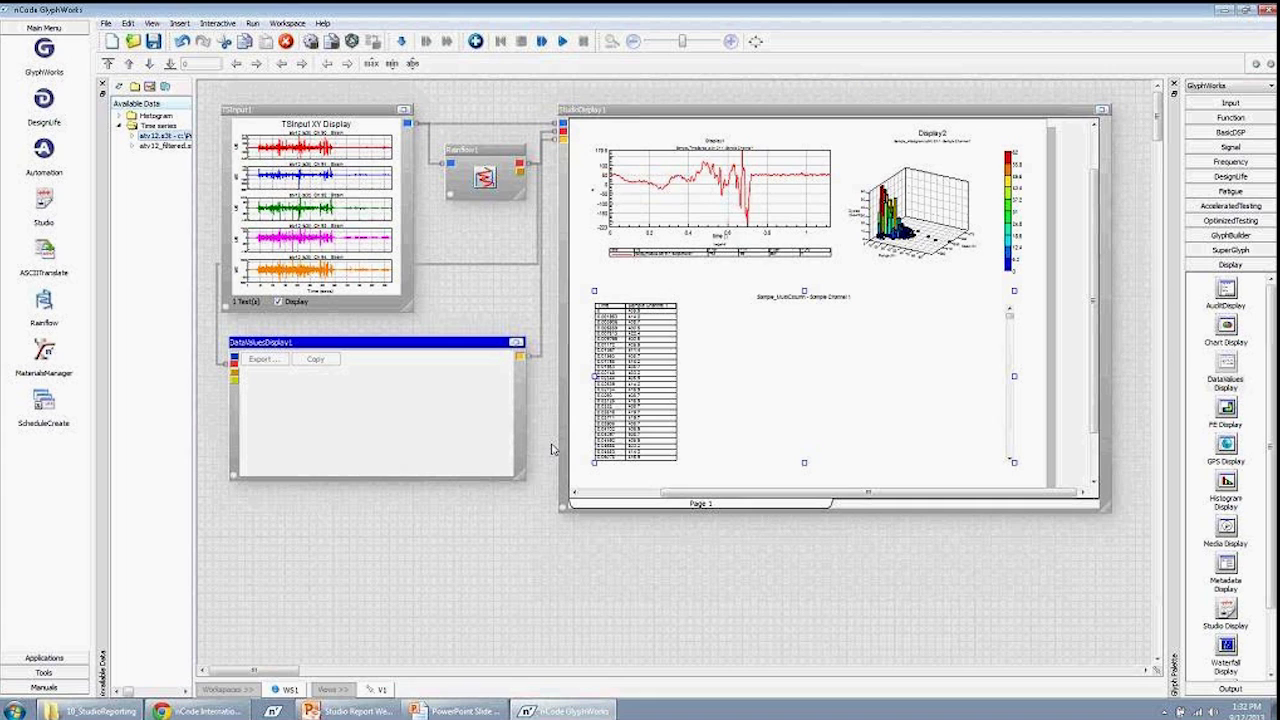
{"action": "left_click", "coordinate": [563, 46]}
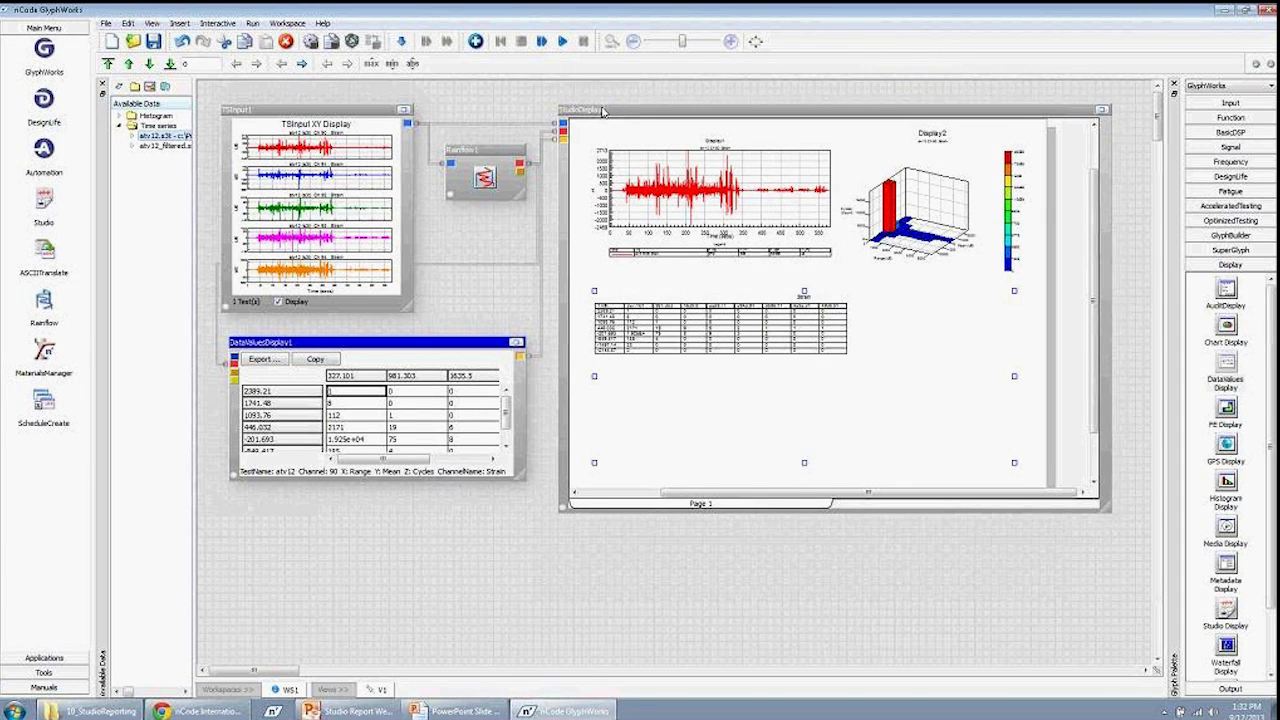
Look through the manual export formats offered for the Studio Display, including the Microsoft Word document option
{"action": "left_click", "coordinate": [603, 110]}
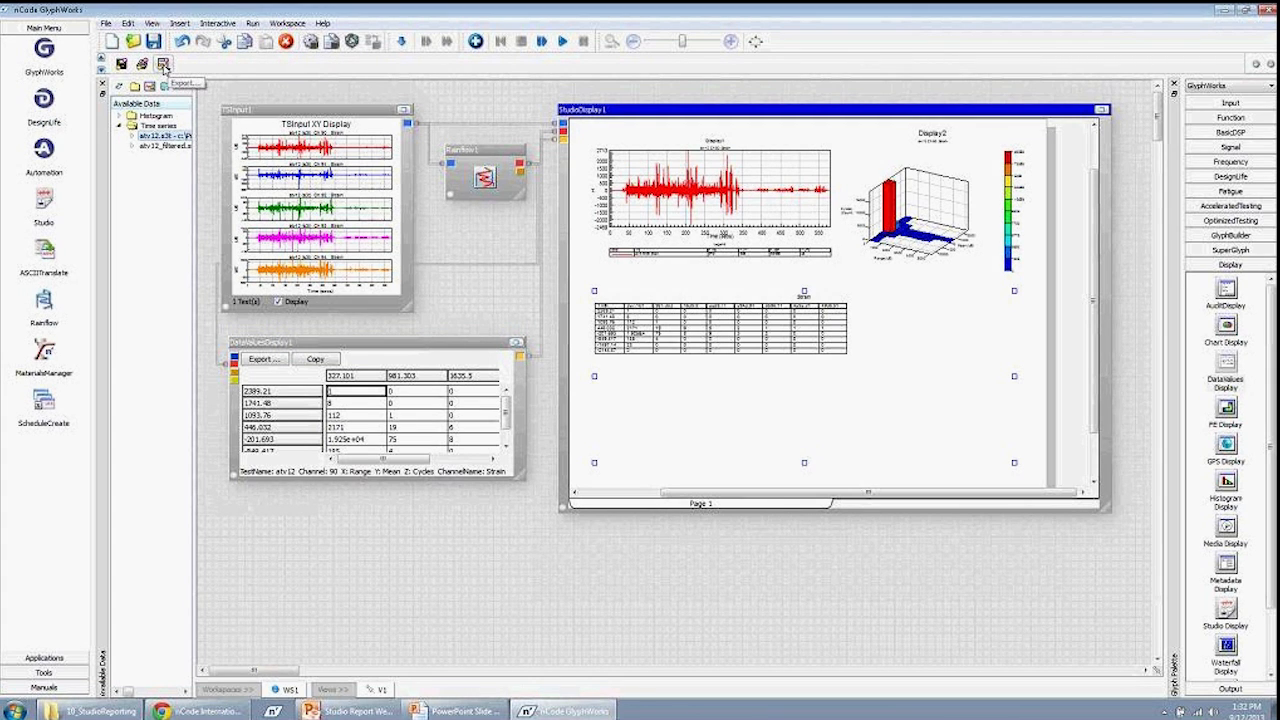
{"action": "left_click", "coordinate": [164, 65]}
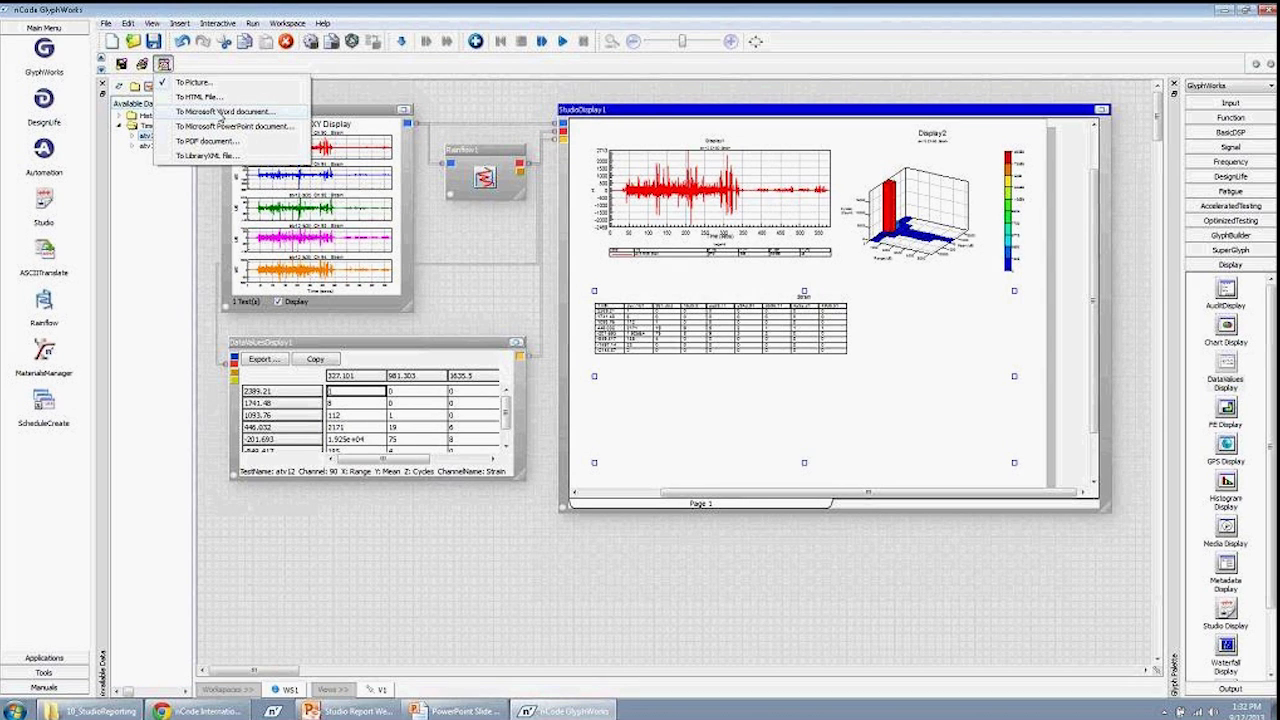
{"action": "left_click", "coordinate": [222, 112]}
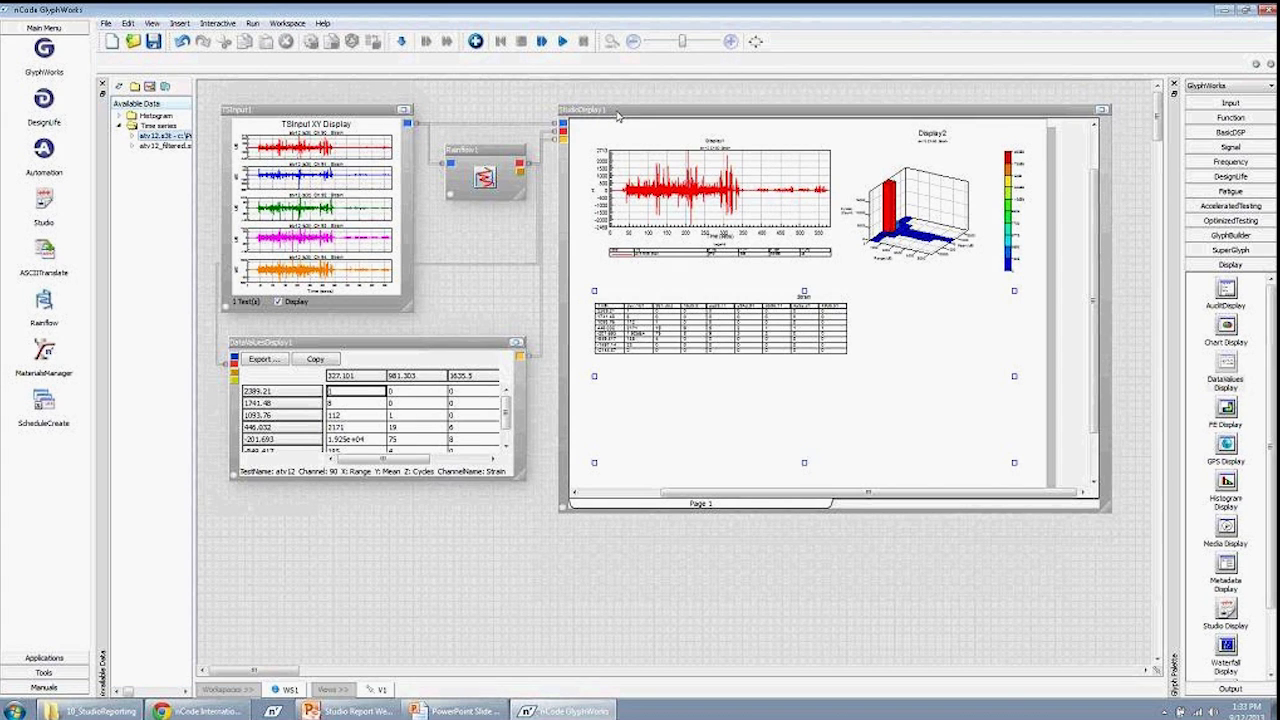
In the Studio Display's advanced properties, set OutputOption to Export and ExportType to Microsoft Word document
{"action": "double_click", "coordinate": [617, 112]}
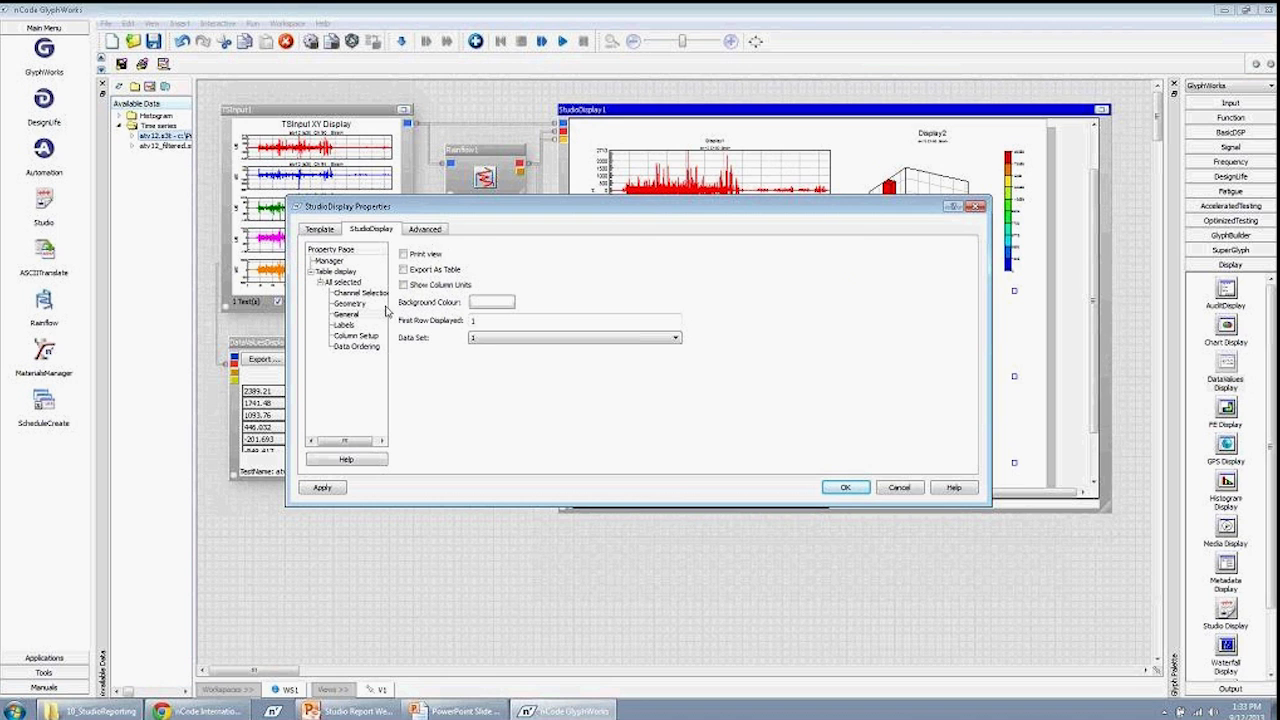
{"action": "left_click", "coordinate": [426, 230]}
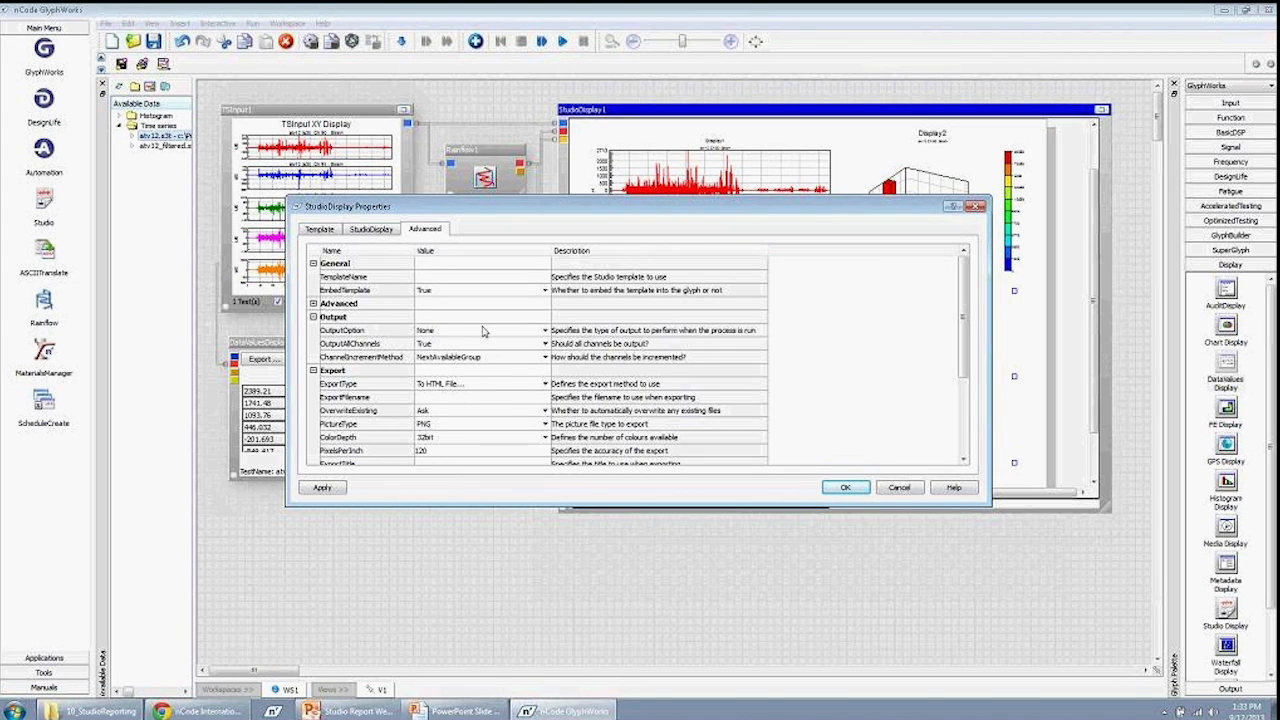
{"action": "left_click", "coordinate": [545, 330]}
{"action": "left_click", "coordinate": [507, 362]}
{"action": "left_click", "coordinate": [545, 384]}
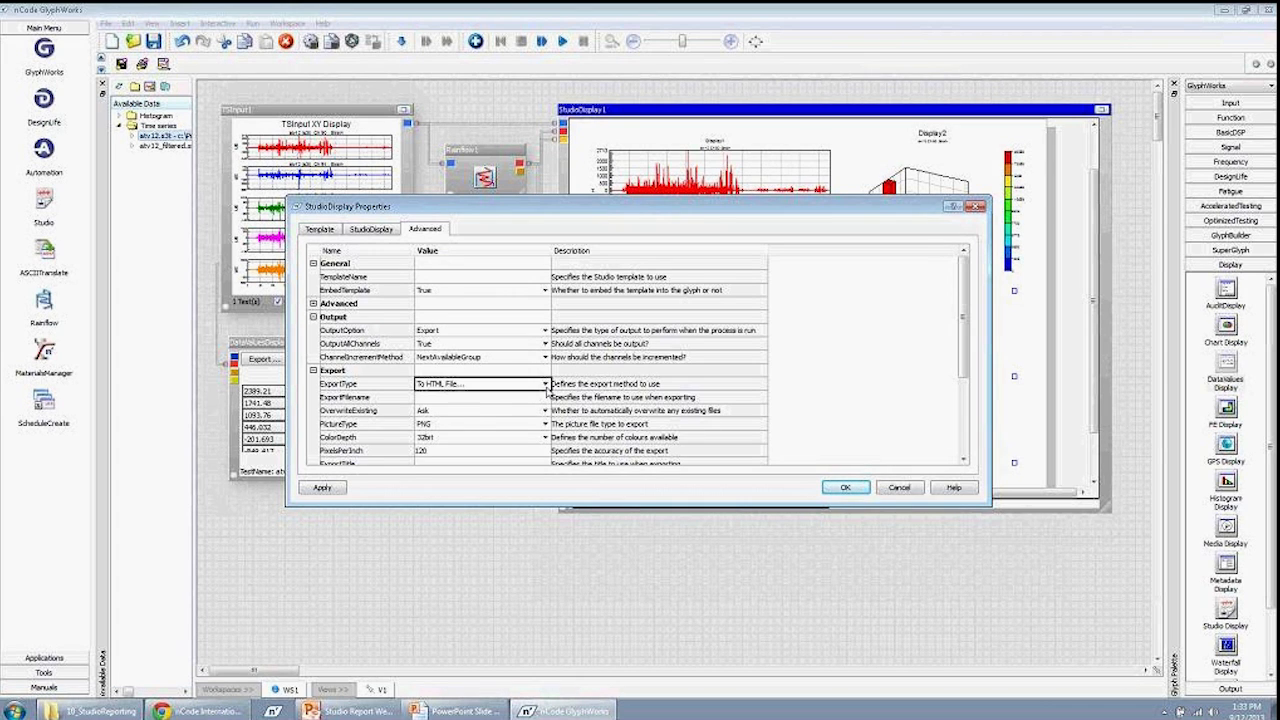
{"action": "left_click", "coordinate": [545, 384]}
{"action": "left_click", "coordinate": [514, 406]}
Set the Studio Display's ExportFilename to #testname#, review the remaining export and Word properties, and apply the settings
{"action": "left_click", "coordinate": [443, 398]}
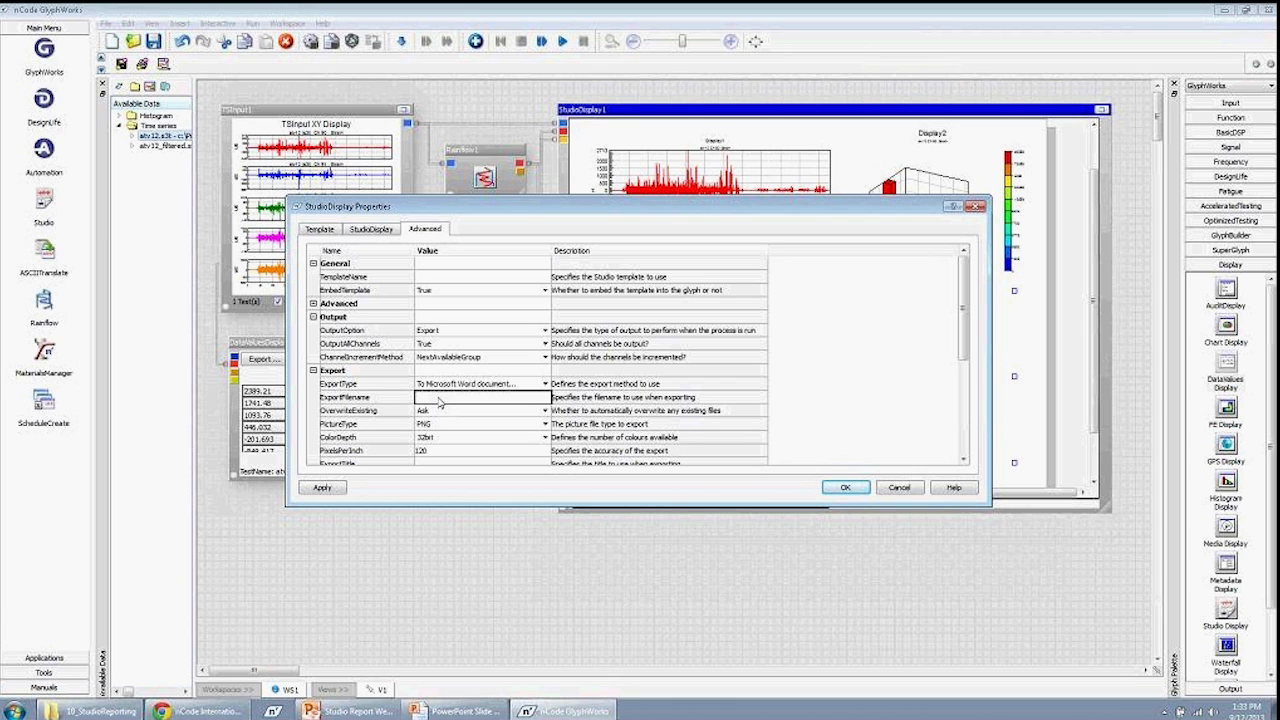
{"action": "left_click", "coordinate": [438, 398]}
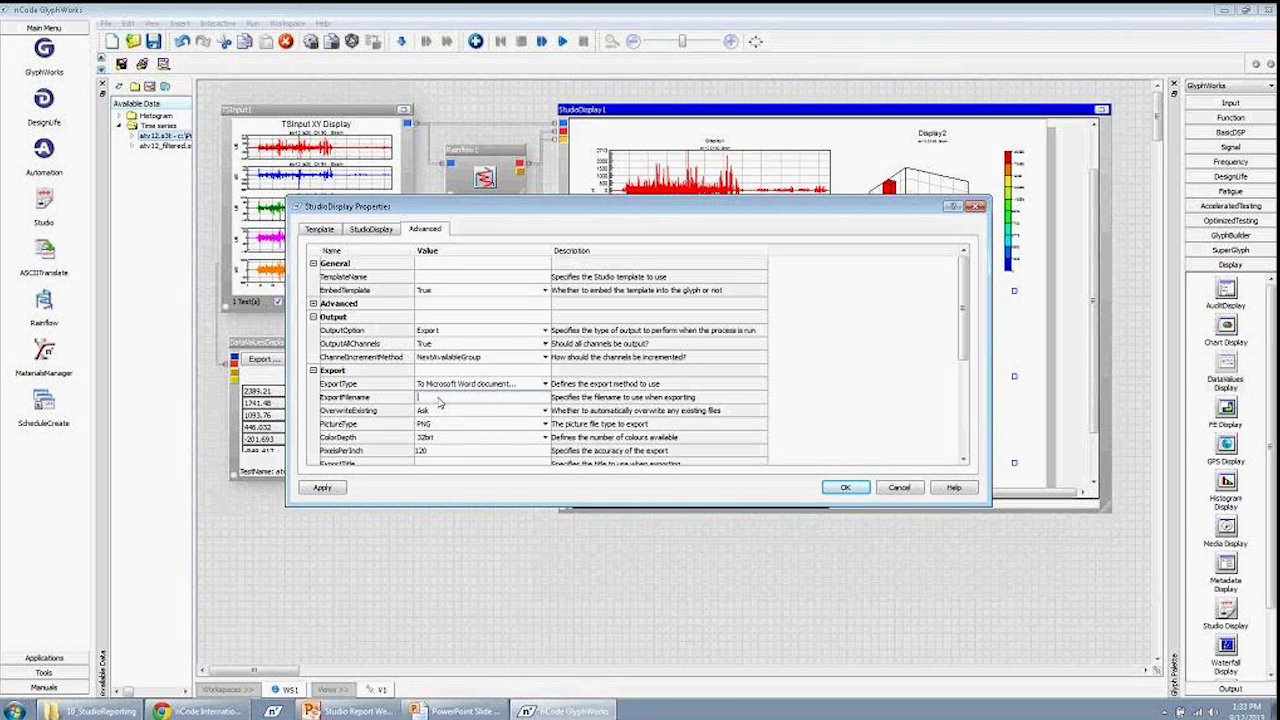
{"action": "type", "text": "#testname#"}
{"action": "scroll", "coordinate": [474, 366], "scroll_direction": "down", "scroll_amount": 2}
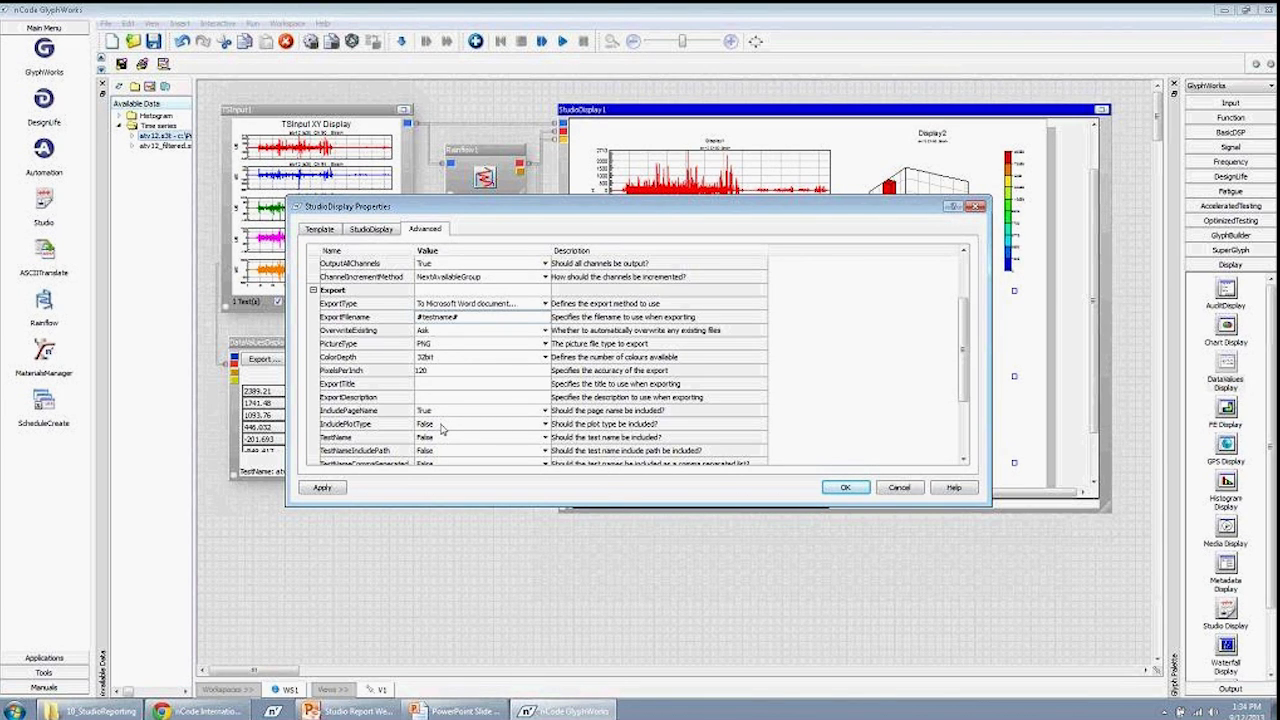
{"action": "scroll", "coordinate": [443, 429], "scroll_direction": "down", "scroll_amount": 2}
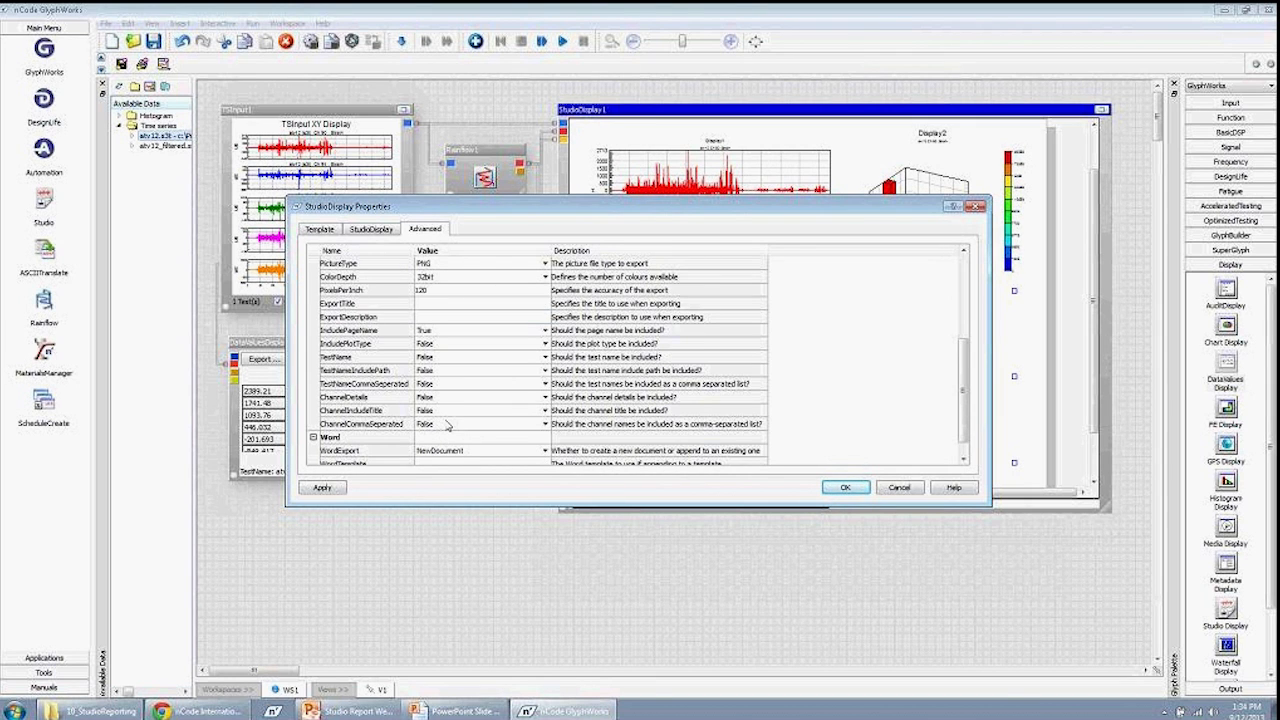
{"action": "scroll", "coordinate": [448, 426], "scroll_direction": "down", "scroll_amount": 1}
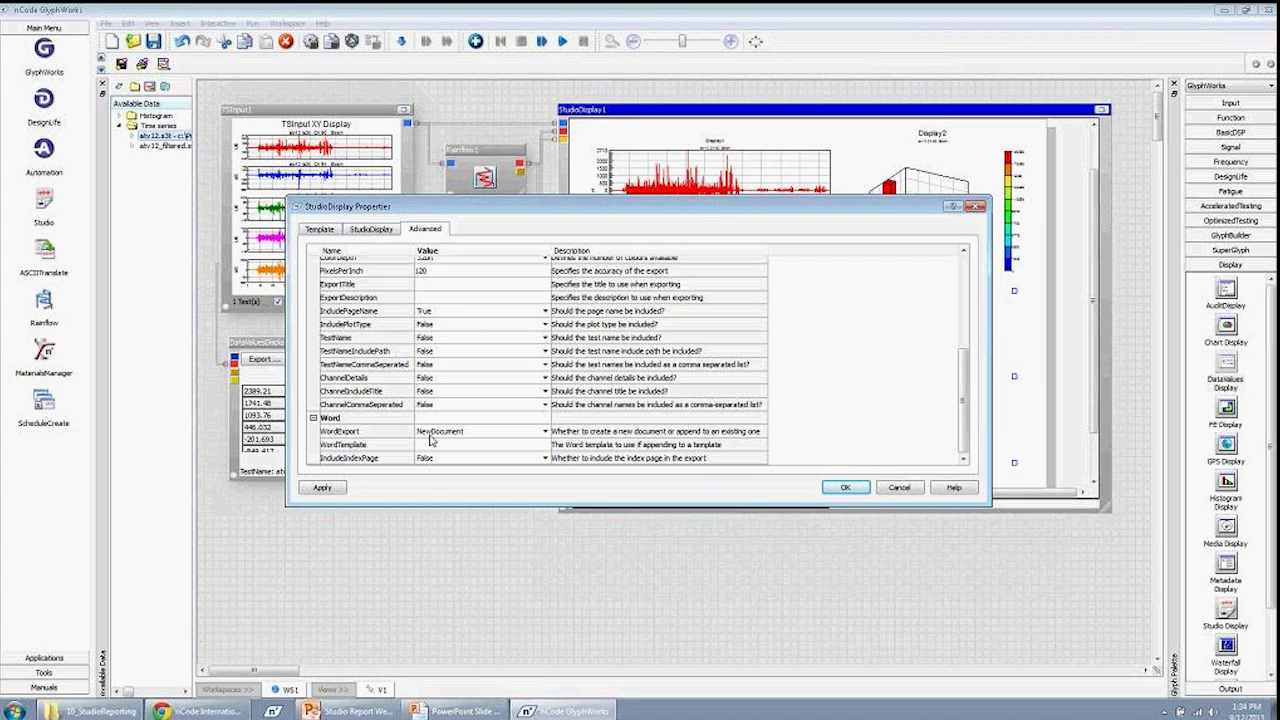
{"action": "left_click", "coordinate": [845, 487]}
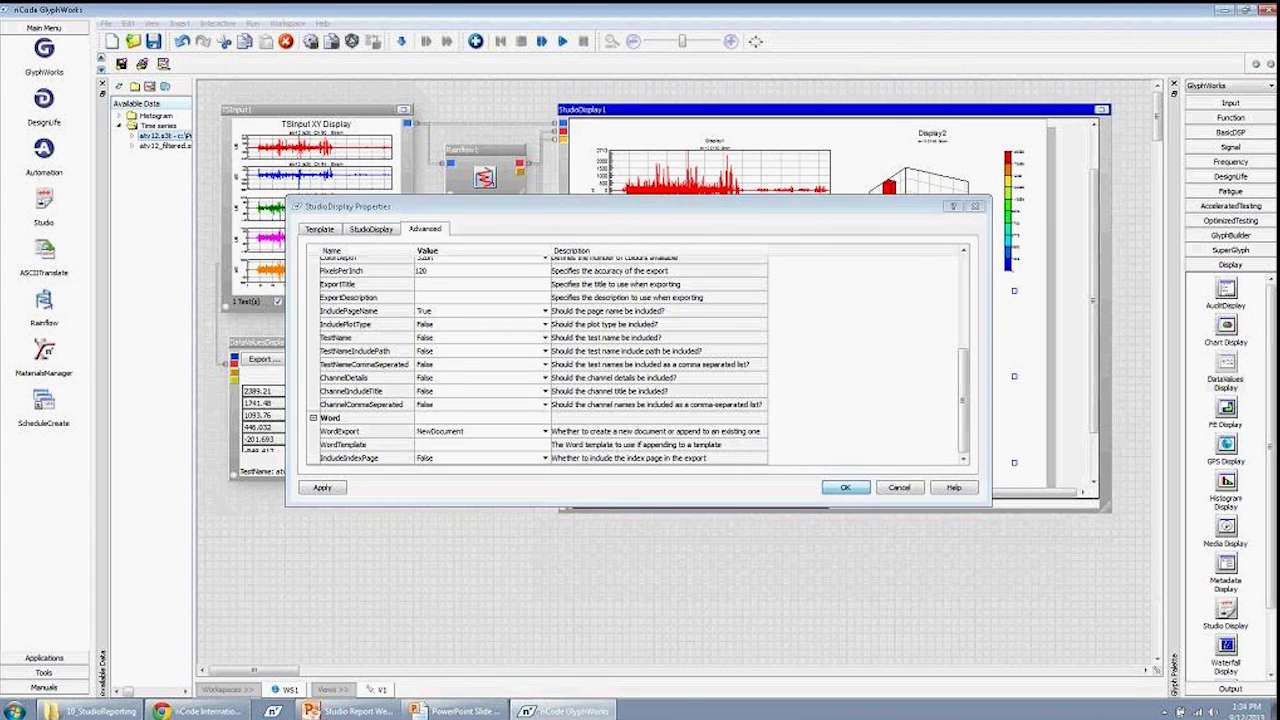
Add the atv12_filtered time series to the time series input glyph and run the process on both tests
{"action": "left_click", "coordinate": [152, 146]}
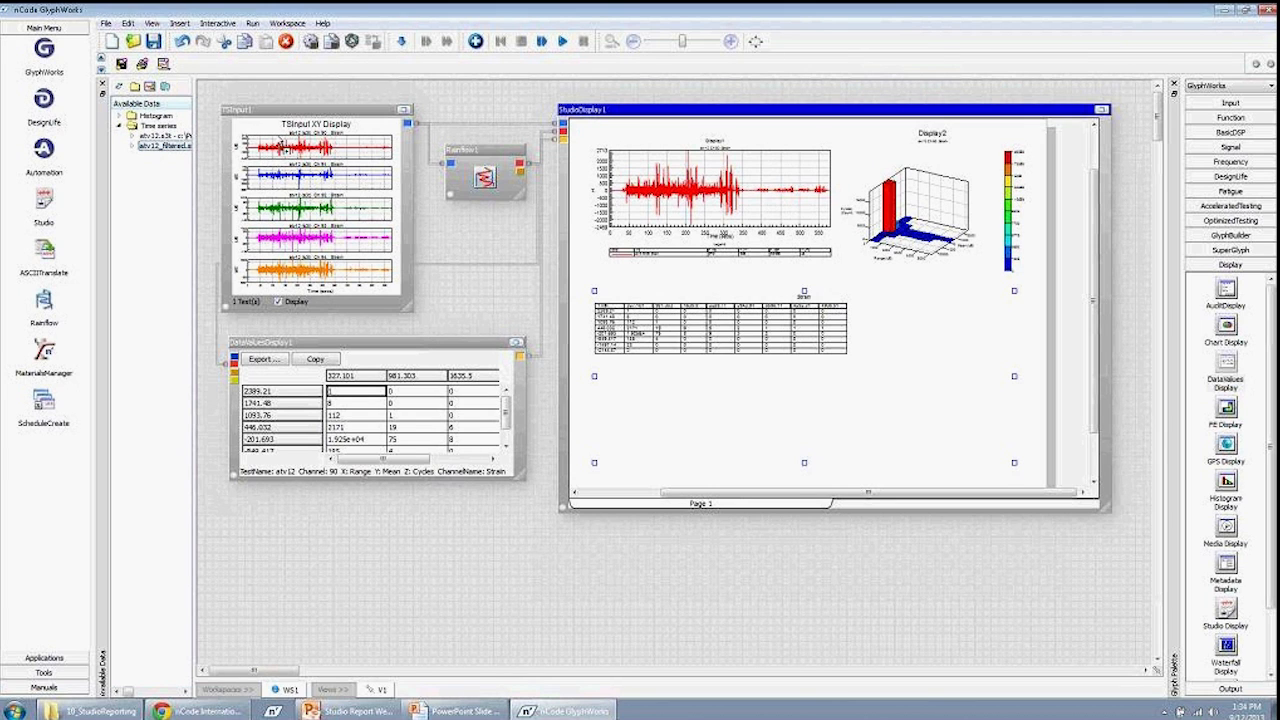
{"action": "left_click_drag", "start_coordinate": [283, 147], "coordinate": [269, 299]}
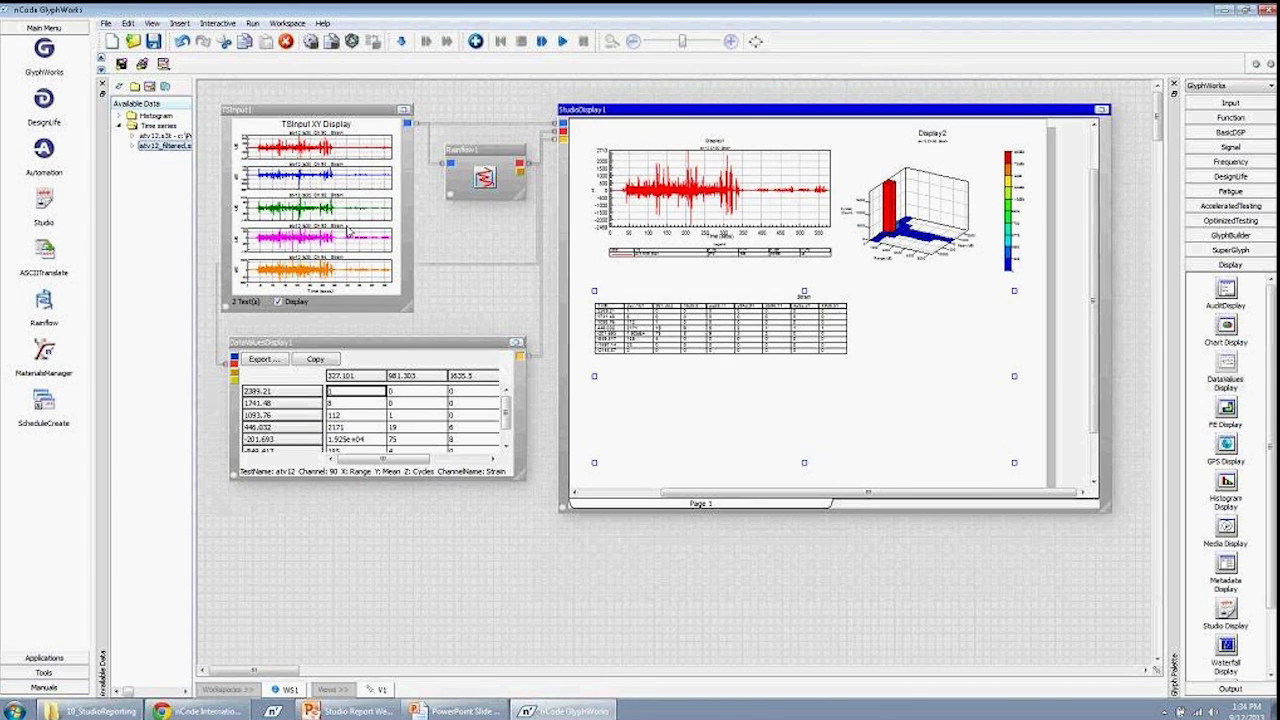
{"action": "left_click", "coordinate": [563, 42]}
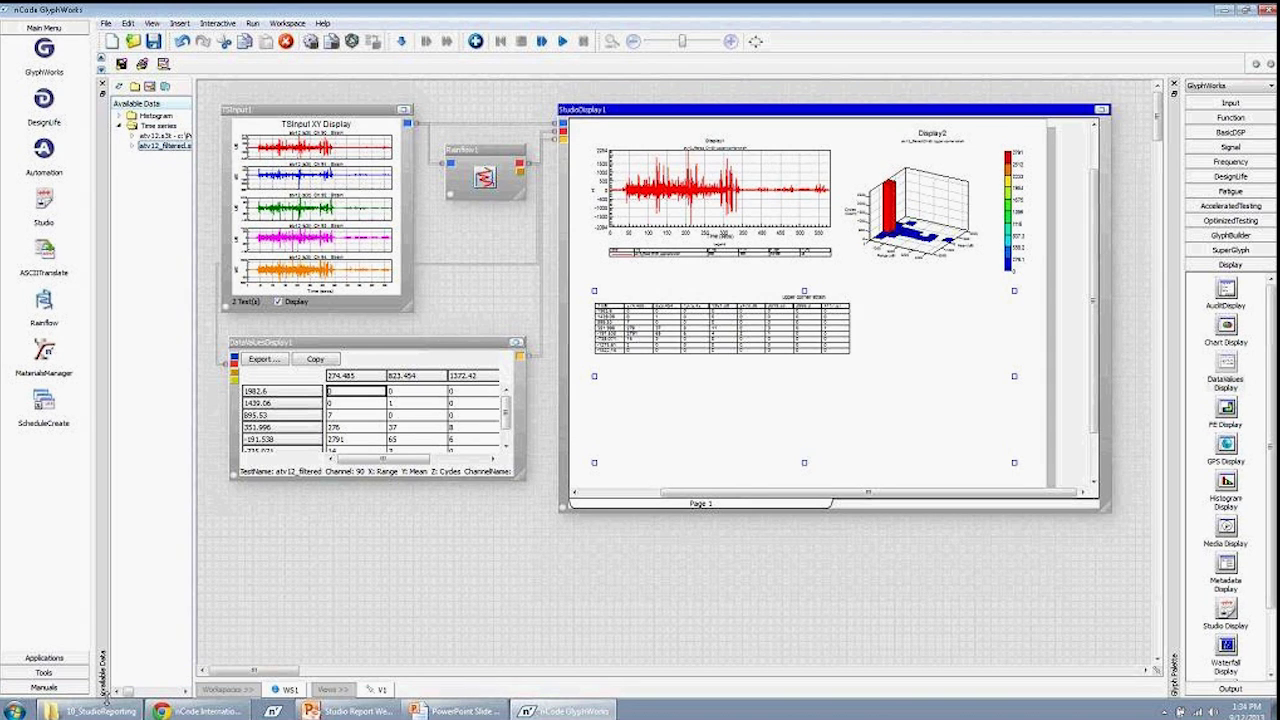
Open the exported report atv12.doc from the 10_StudioReporting folder in Word and look through its pages
{"action": "left_click", "coordinate": [100, 711]}
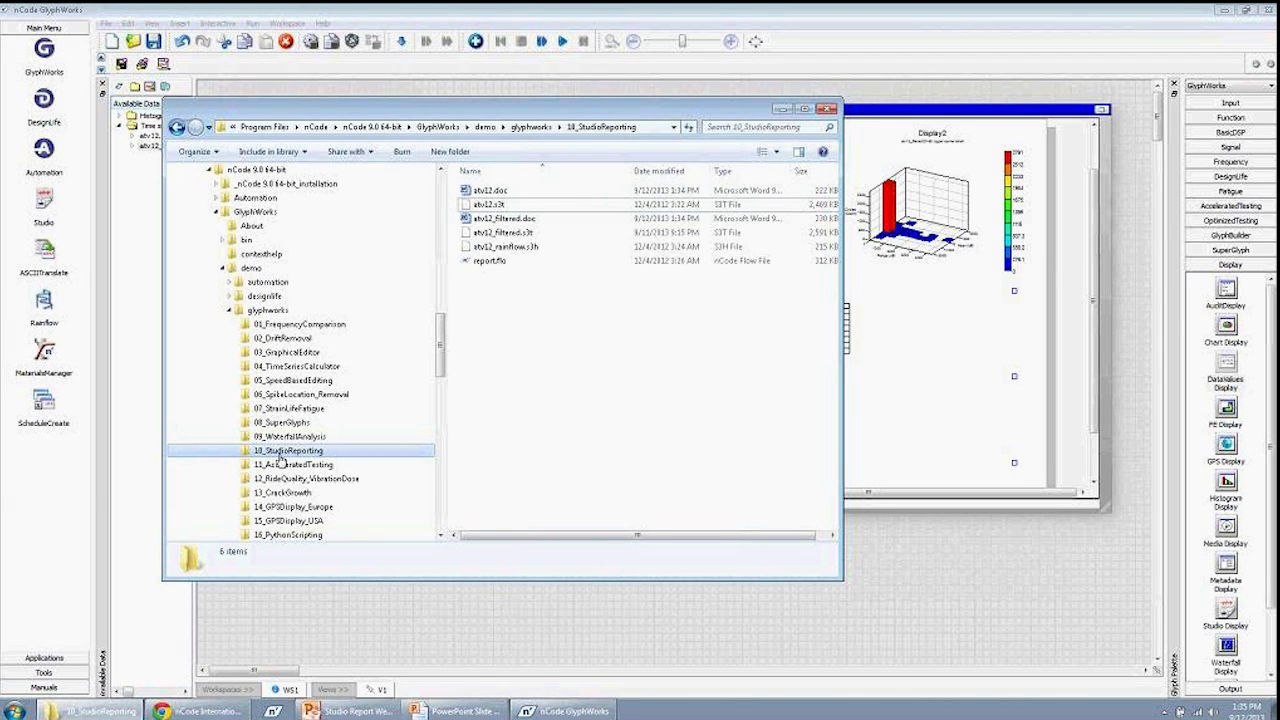
{"action": "double_click", "coordinate": [487, 190]}
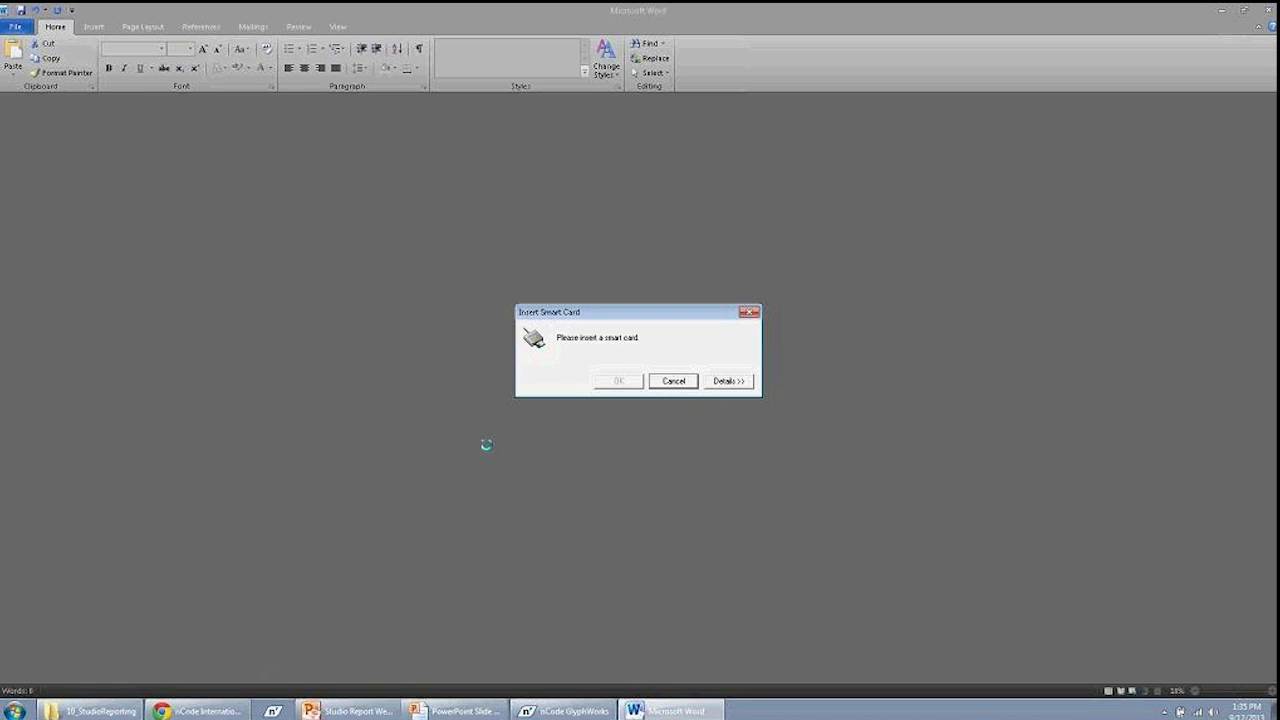
{"action": "left_click", "coordinate": [673, 381]}
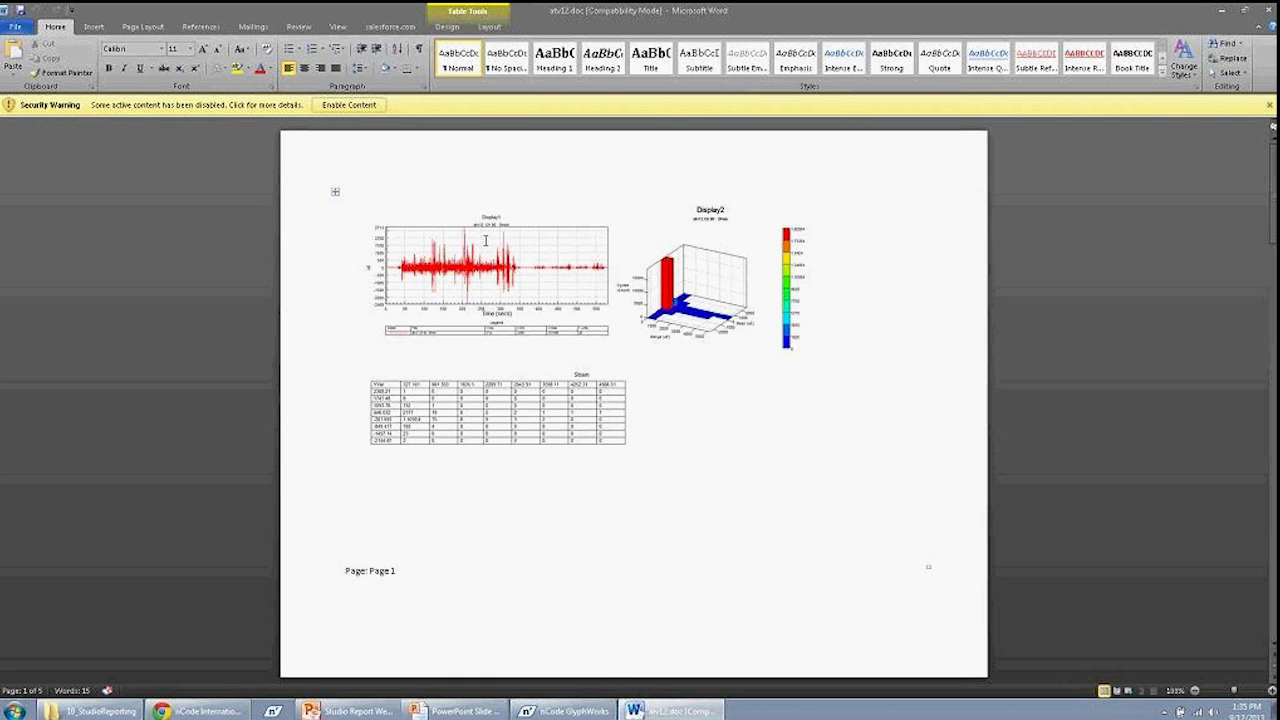
{"action": "scroll", "coordinate": [485, 240], "scroll_direction": "down", "scroll_amount": 9}
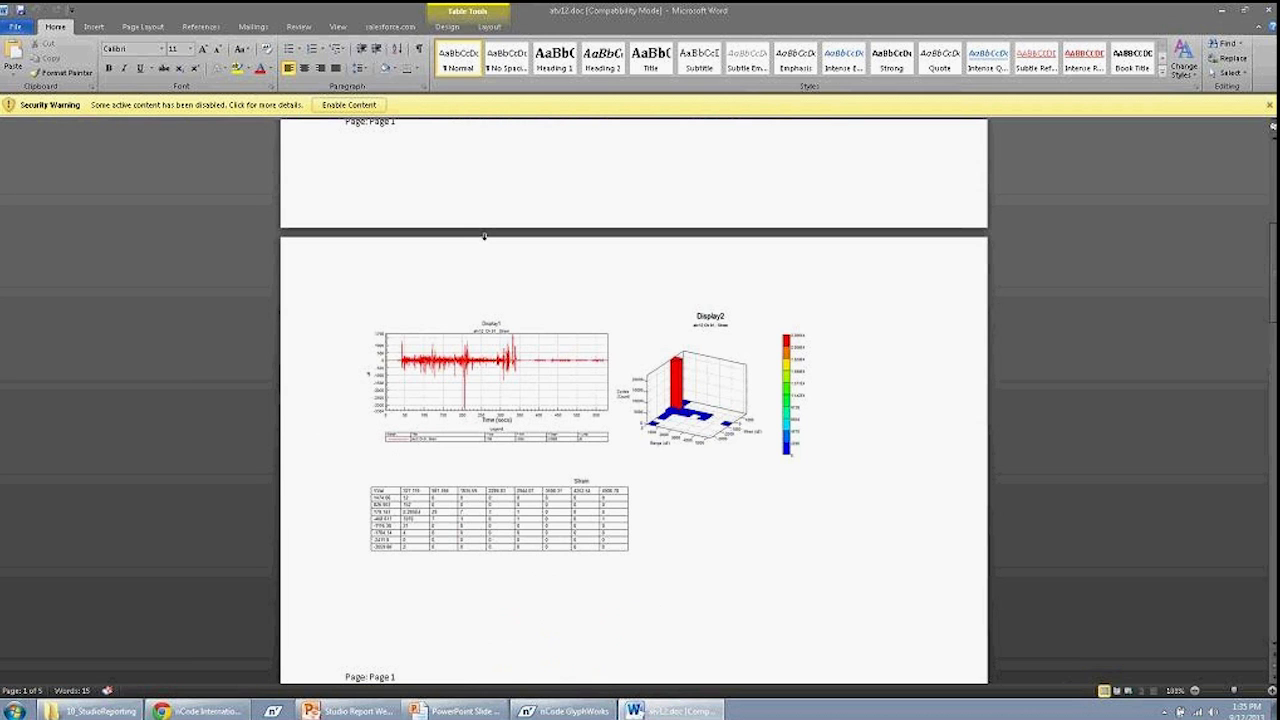
{"action": "scroll", "coordinate": [485, 237], "scroll_direction": "down", "scroll_amount": 10}
{"action": "scroll", "coordinate": [485, 240], "scroll_direction": "down", "scroll_amount": 10}
{"action": "scroll", "coordinate": [485, 240], "scroll_direction": "down", "scroll_amount": 15}
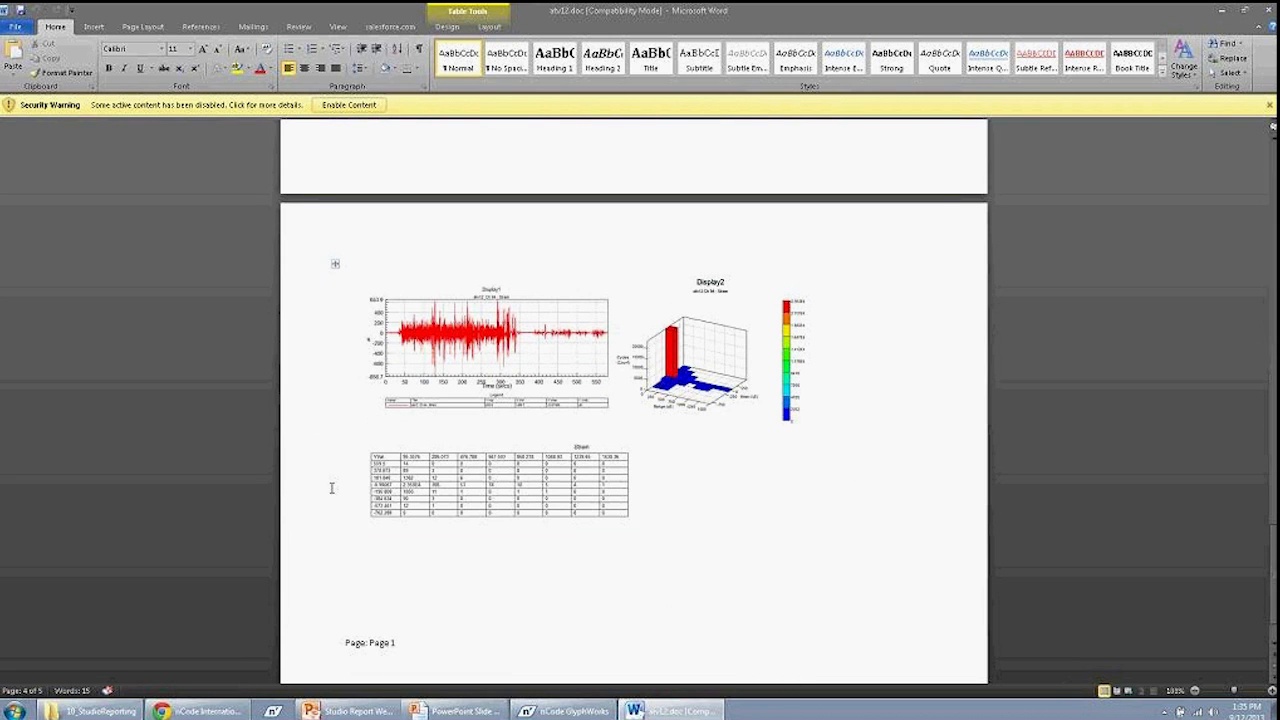
Open the exported report atv12_filtered.doc from the 10_StudioReporting folder and look through its pages
{"action": "mouse_move", "coordinate": [79, 714]}
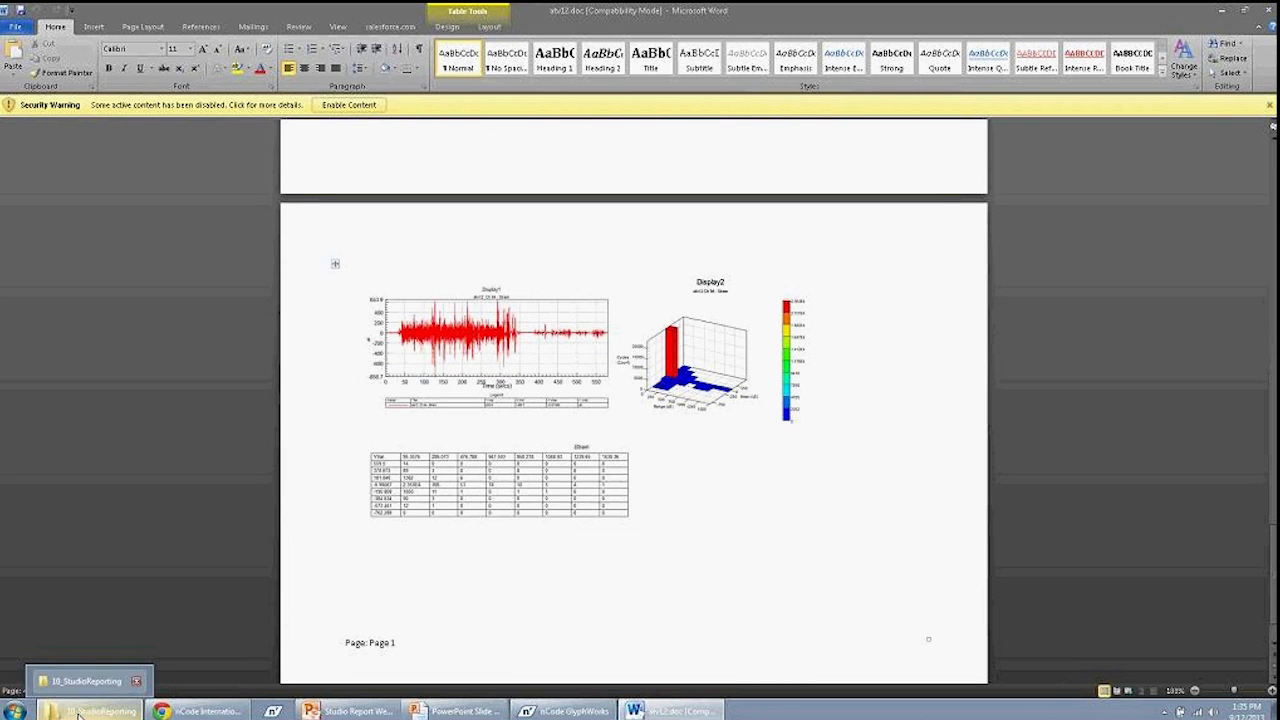
{"action": "left_click", "coordinate": [79, 714]}
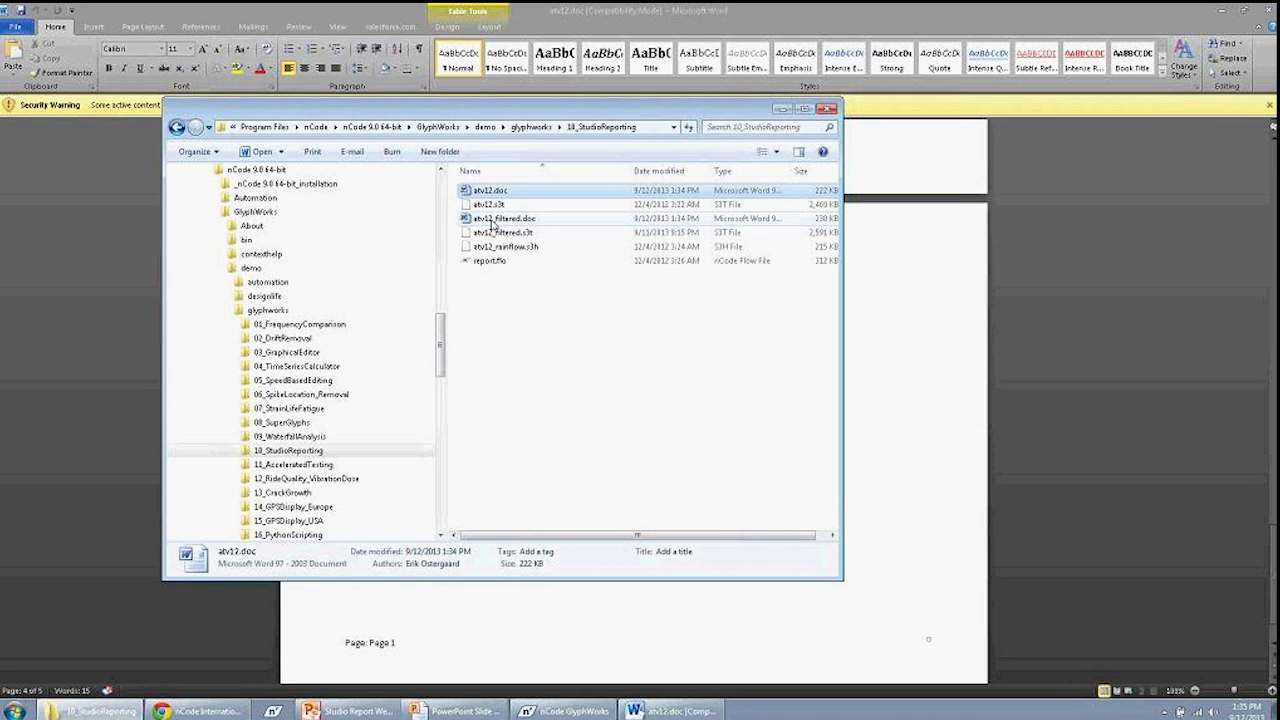
{"action": "double_click", "coordinate": [492, 222]}
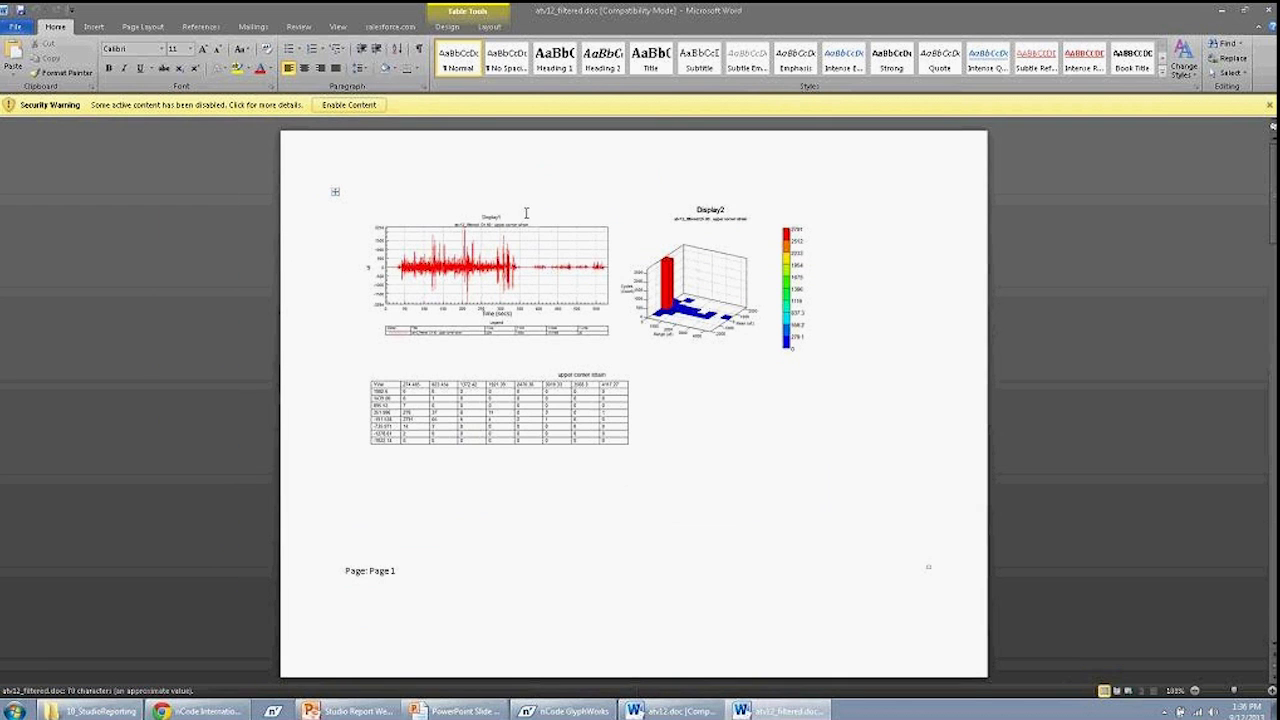
{"action": "scroll", "coordinate": [499, 279], "scroll_direction": "down", "scroll_amount": 10}
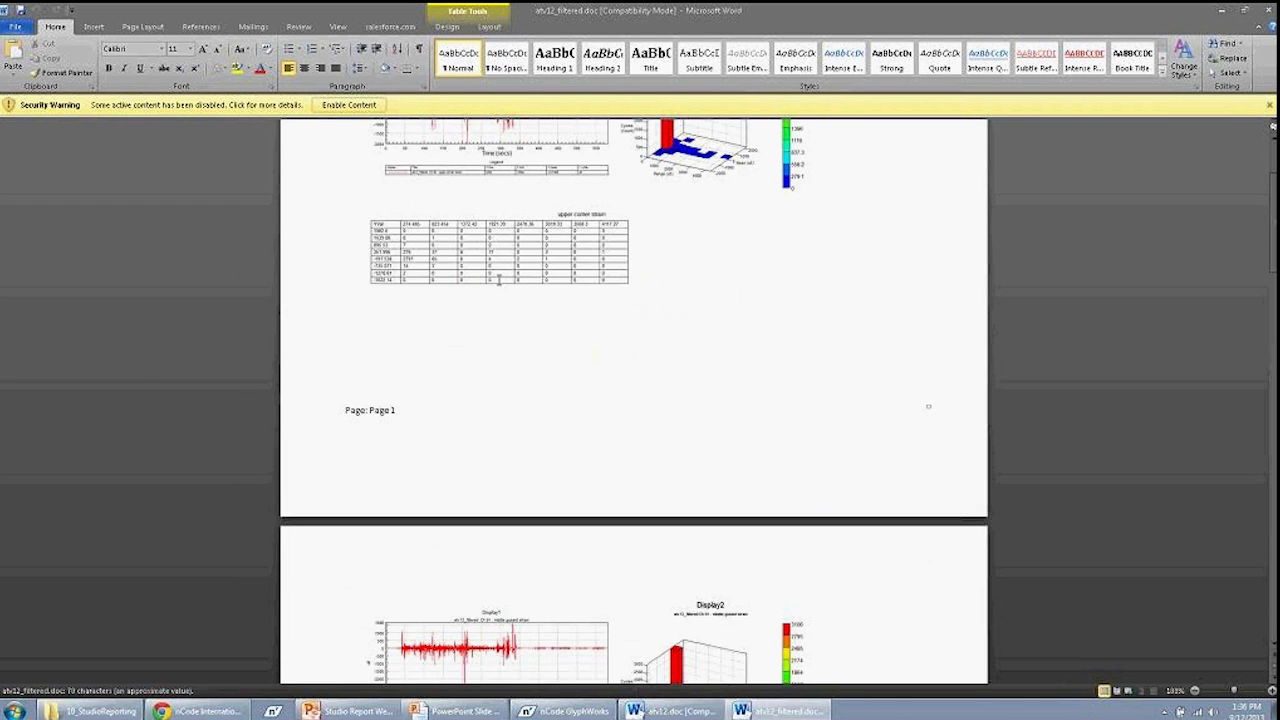
{"action": "scroll", "coordinate": [499, 279], "scroll_direction": "down", "scroll_amount": 10}
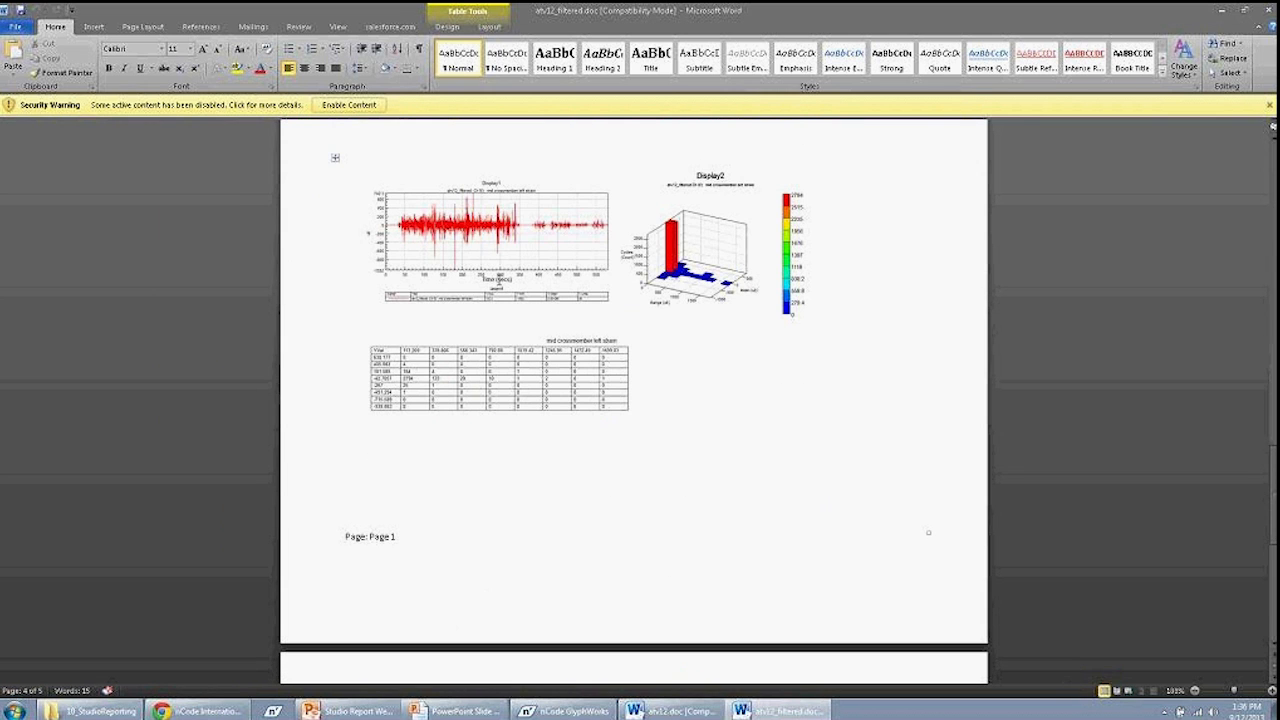
{"action": "scroll", "coordinate": [598, 377], "scroll_direction": "down", "scroll_amount": 4}
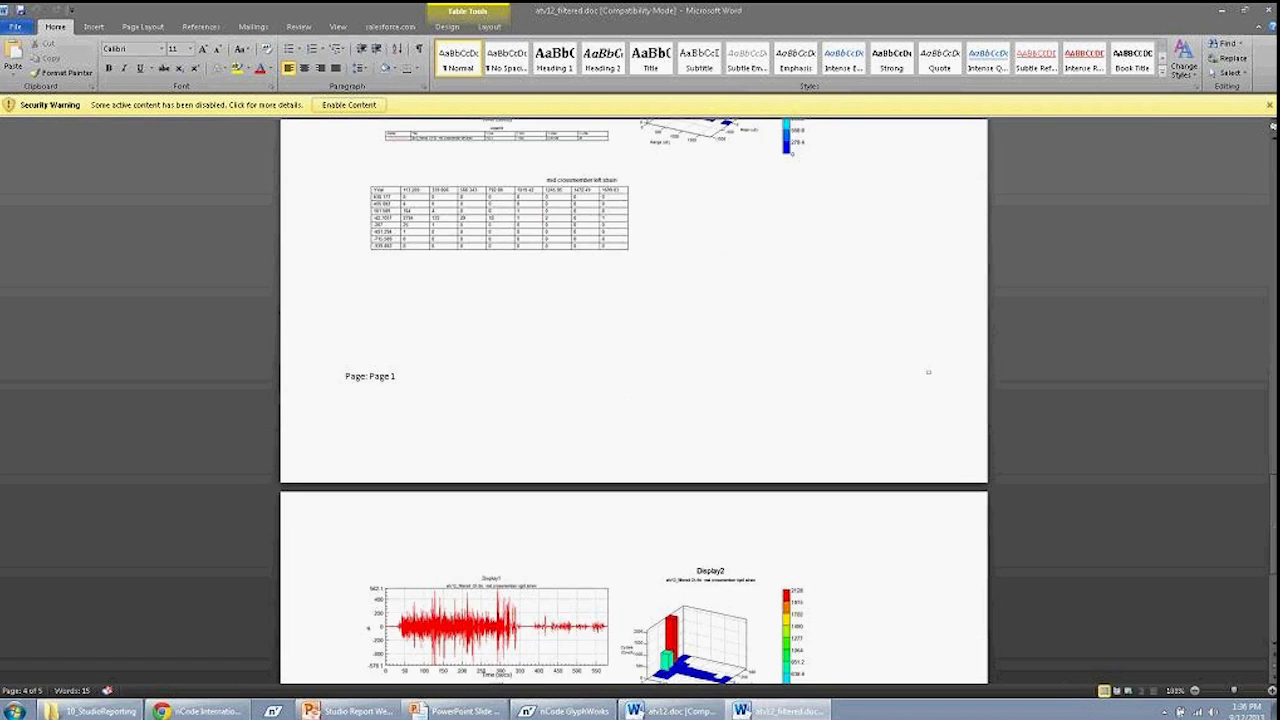
{"action": "scroll", "coordinate": [598, 377], "scroll_direction": "down", "scroll_amount": 6}
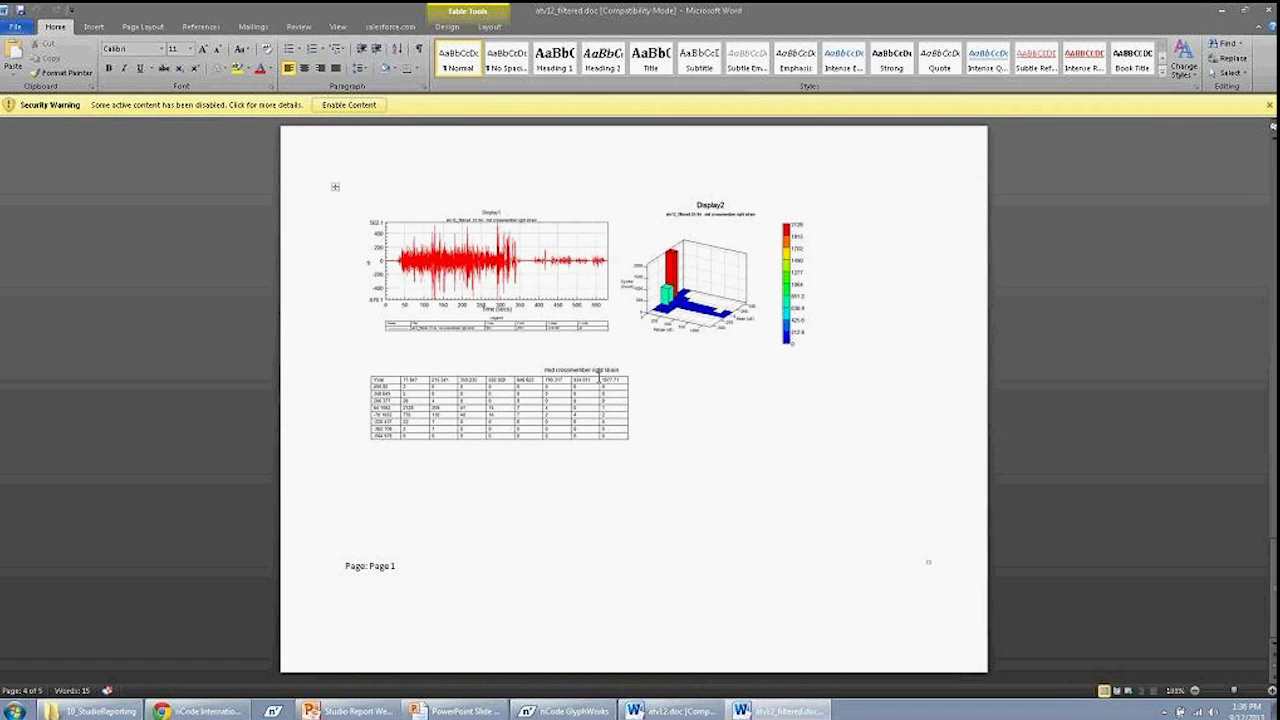
Switch back to GlyphWorks, start a new process without saving the untitled one, and open report.flo from the 10_StudioReporting folder
{"action": "left_click", "coordinate": [1221, 11]}
{"action": "left_click", "coordinate": [1221, 12]}
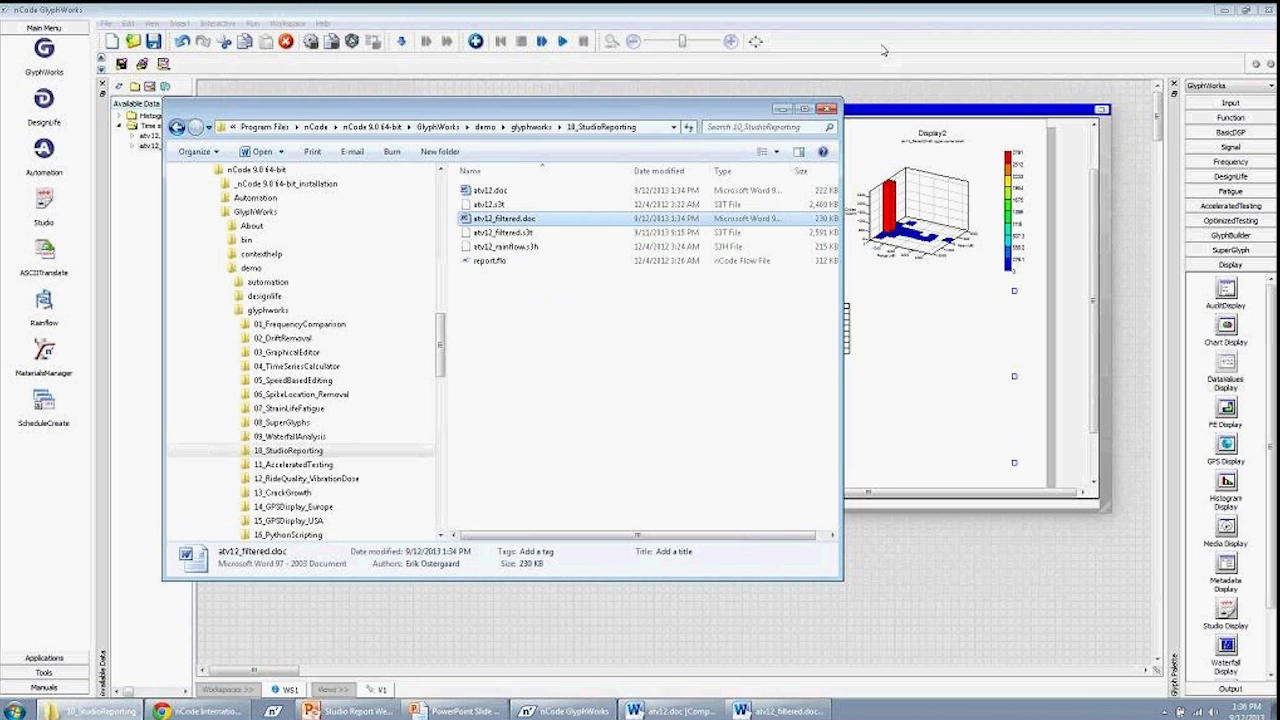
{"action": "left_click", "coordinate": [869, 25]}
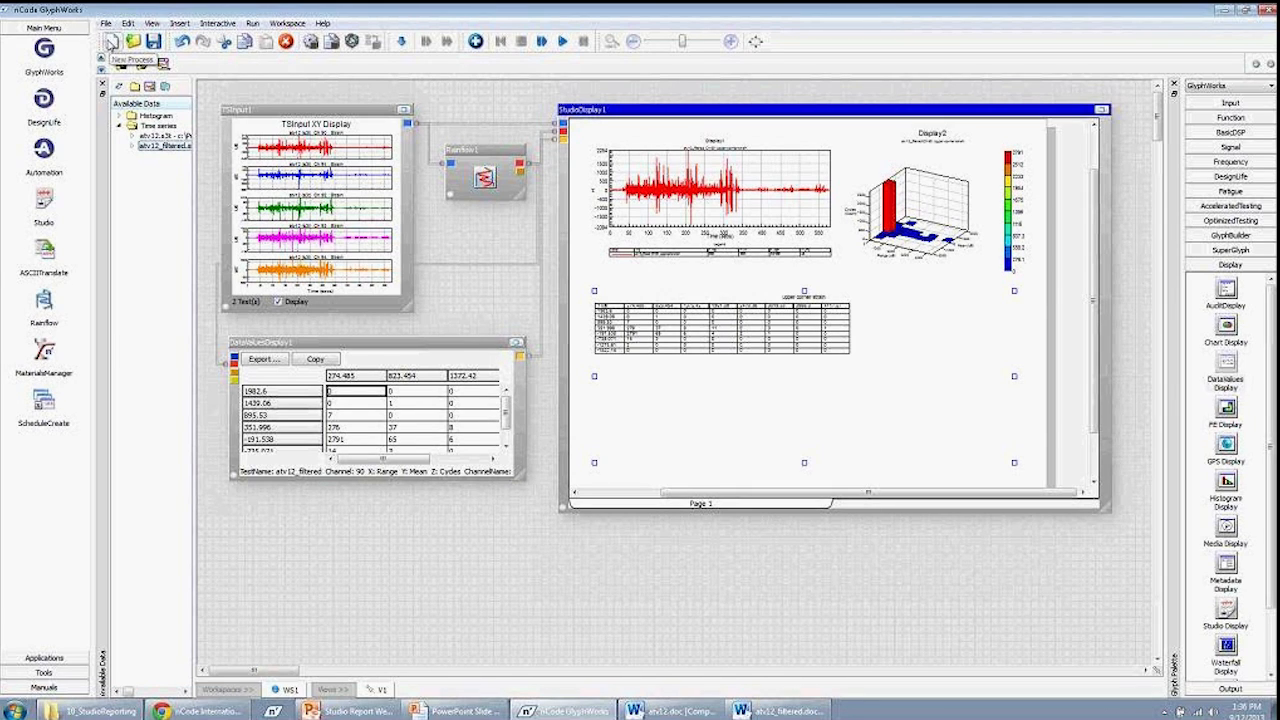
{"action": "left_click", "coordinate": [111, 44]}
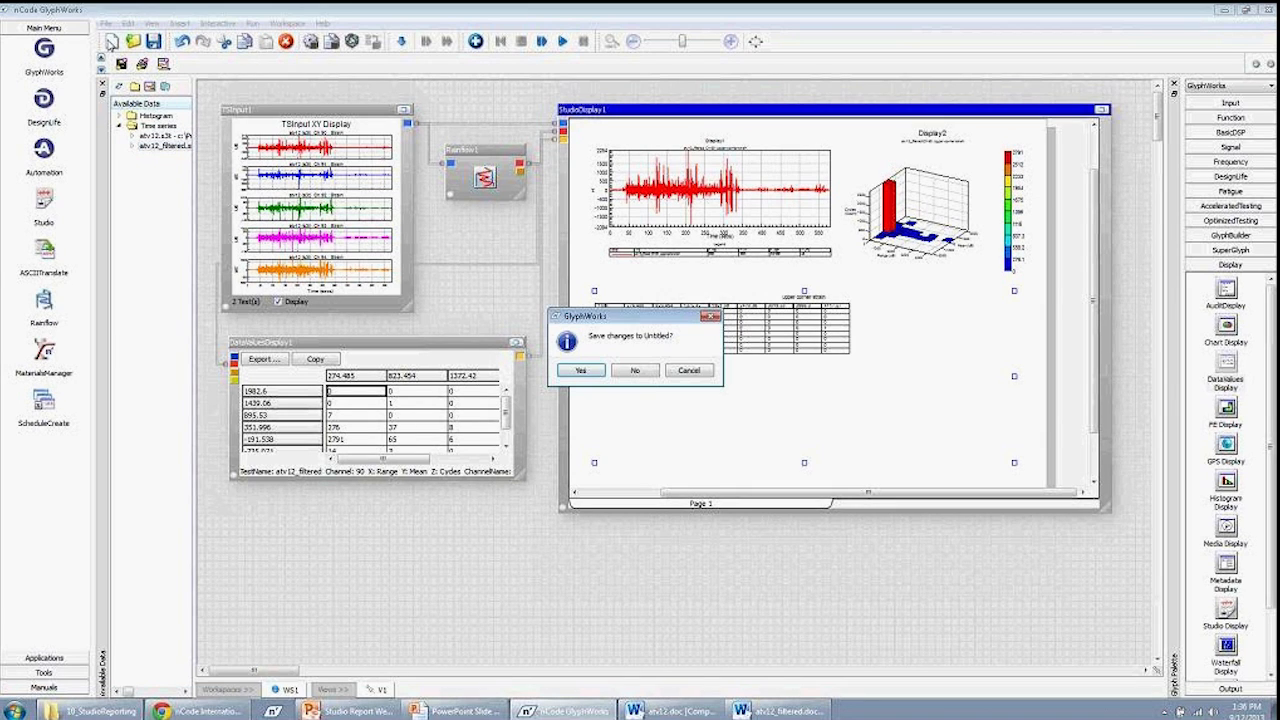
{"action": "left_click", "coordinate": [648, 372]}
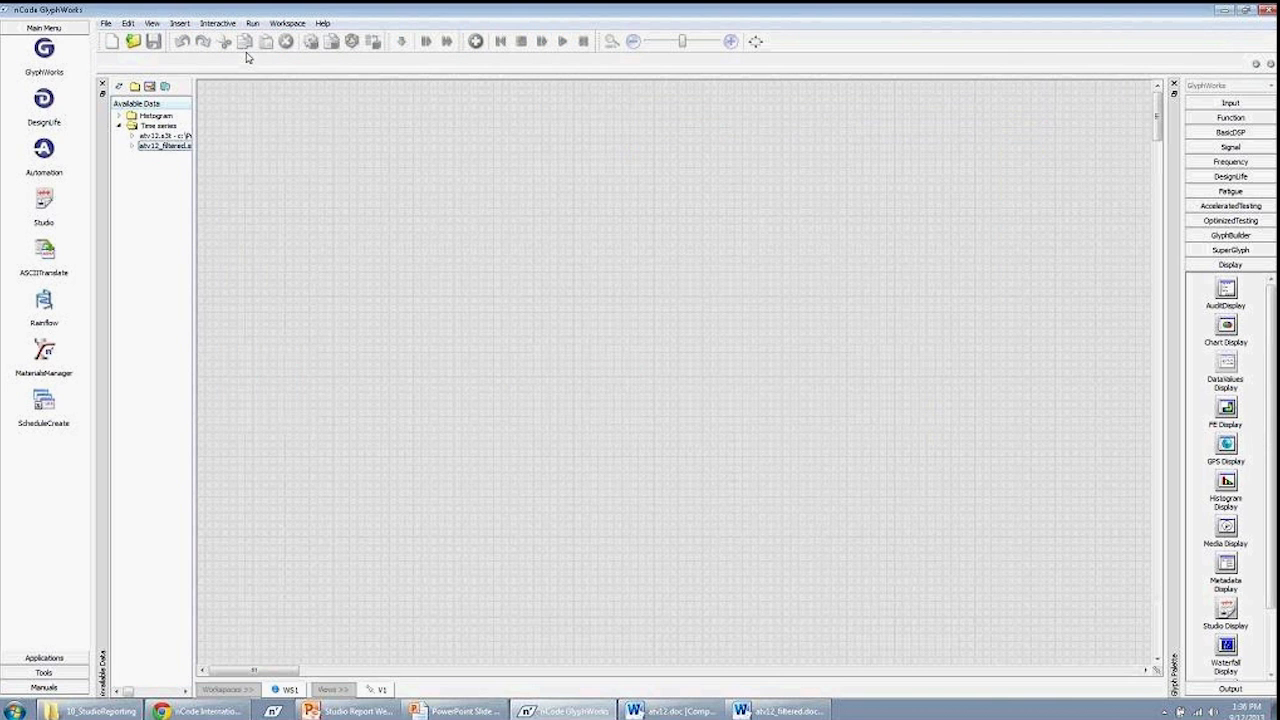
{"action": "left_click", "coordinate": [133, 41]}
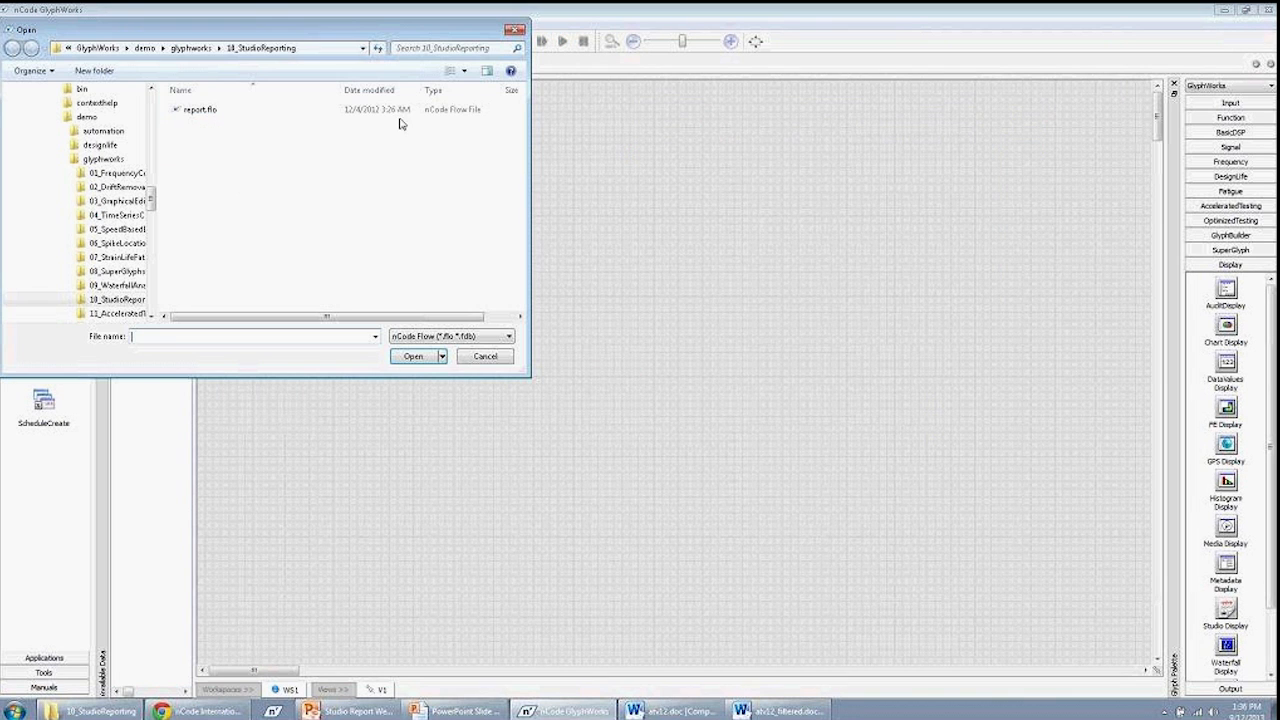
{"action": "double_click", "coordinate": [200, 110]}
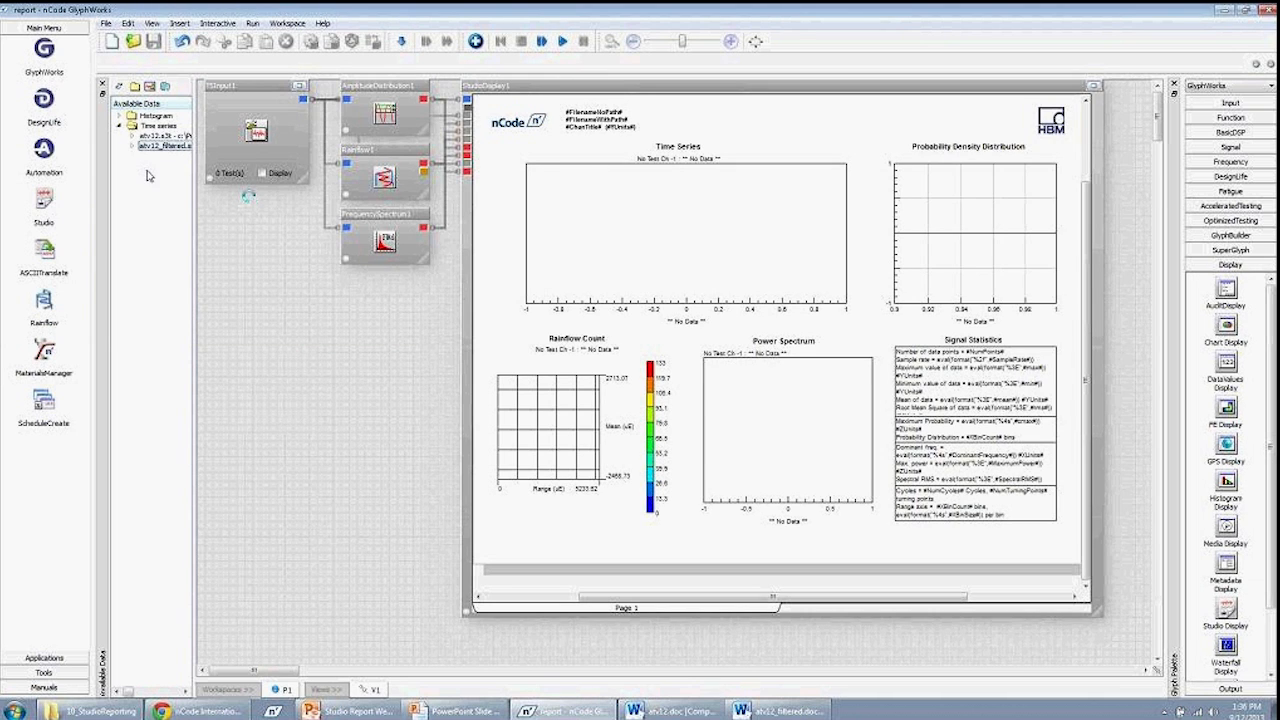
Add the atv12 time series to the input glyph with its display on, run the process, and select the Studio Display glyph
{"action": "left_click_drag", "start_coordinate": [160, 135], "coordinate": [242, 136]}
{"action": "left_click", "coordinate": [262, 173]}
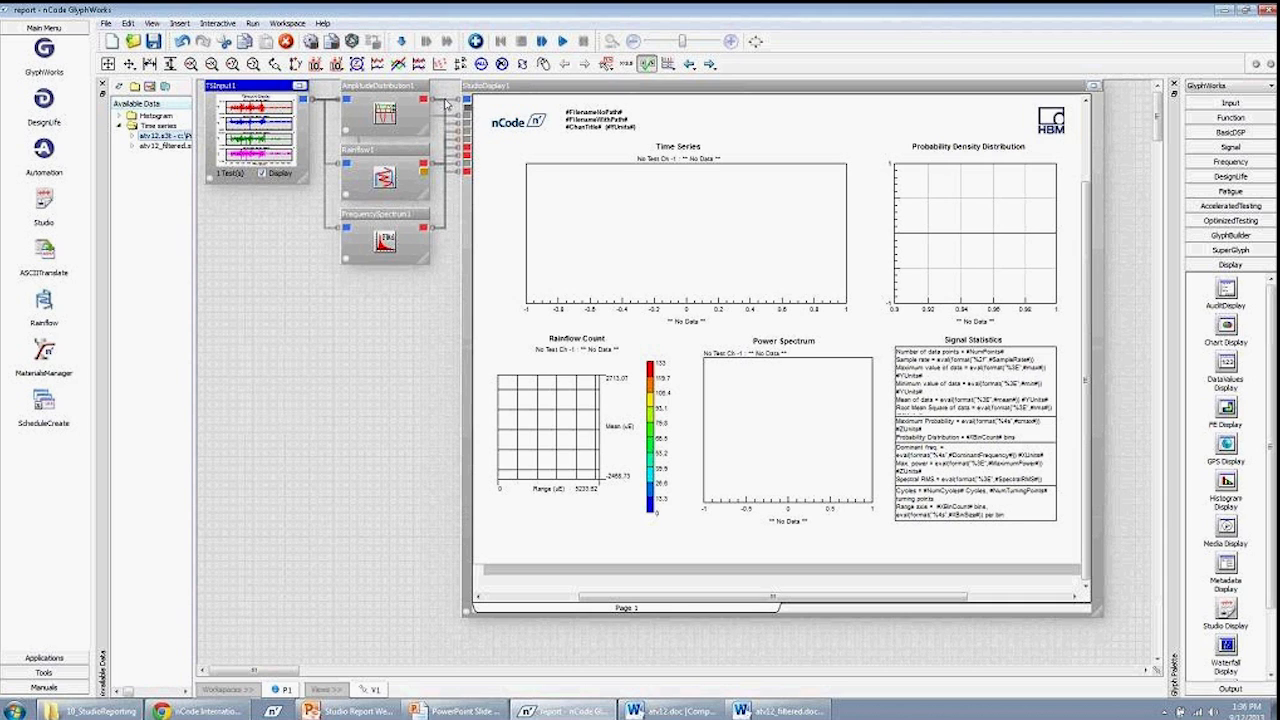
{"action": "left_click", "coordinate": [563, 45]}
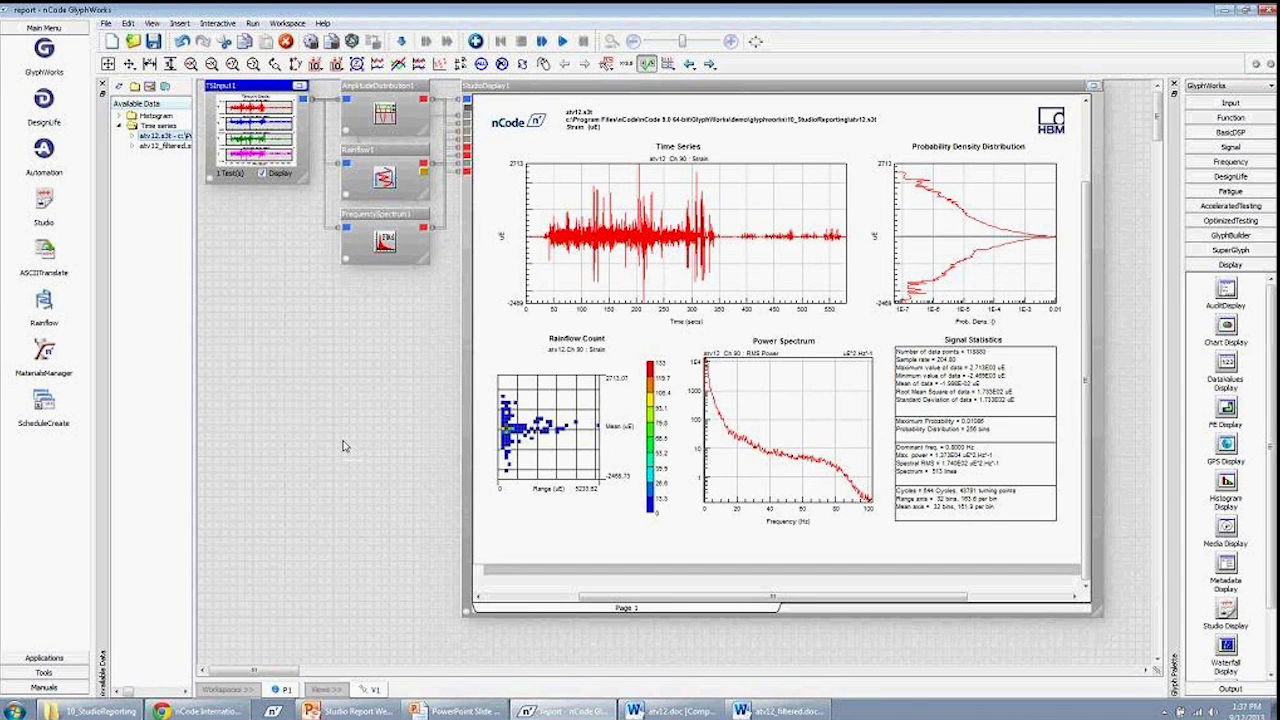
{"action": "left_click", "coordinate": [549, 92]}
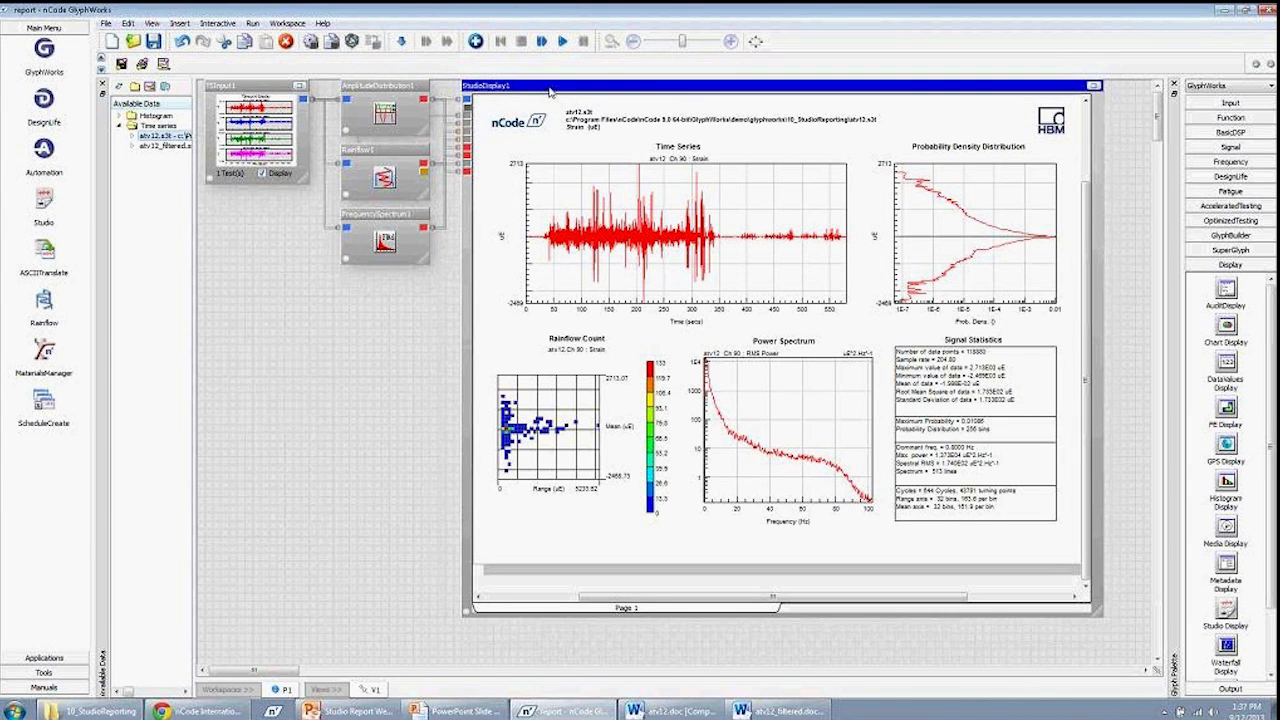
{"action": "left_click", "coordinate": [163, 65]}
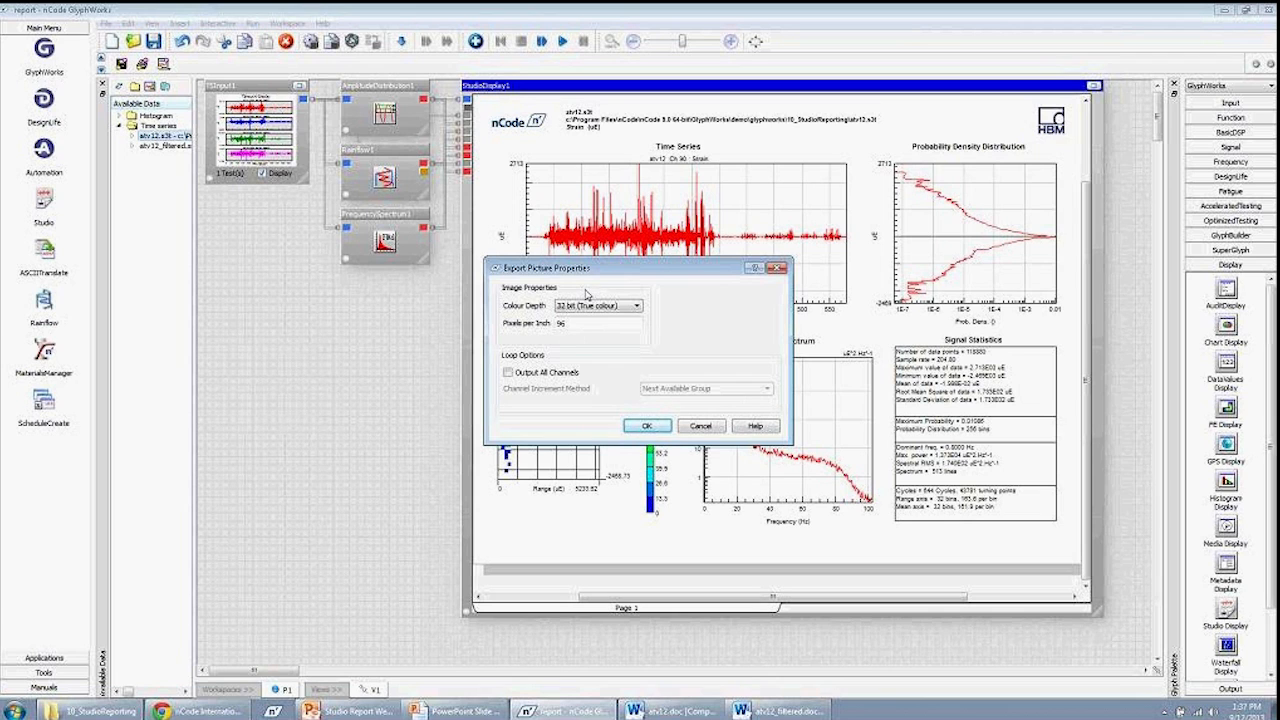
{"action": "left_click", "coordinate": [508, 374]}
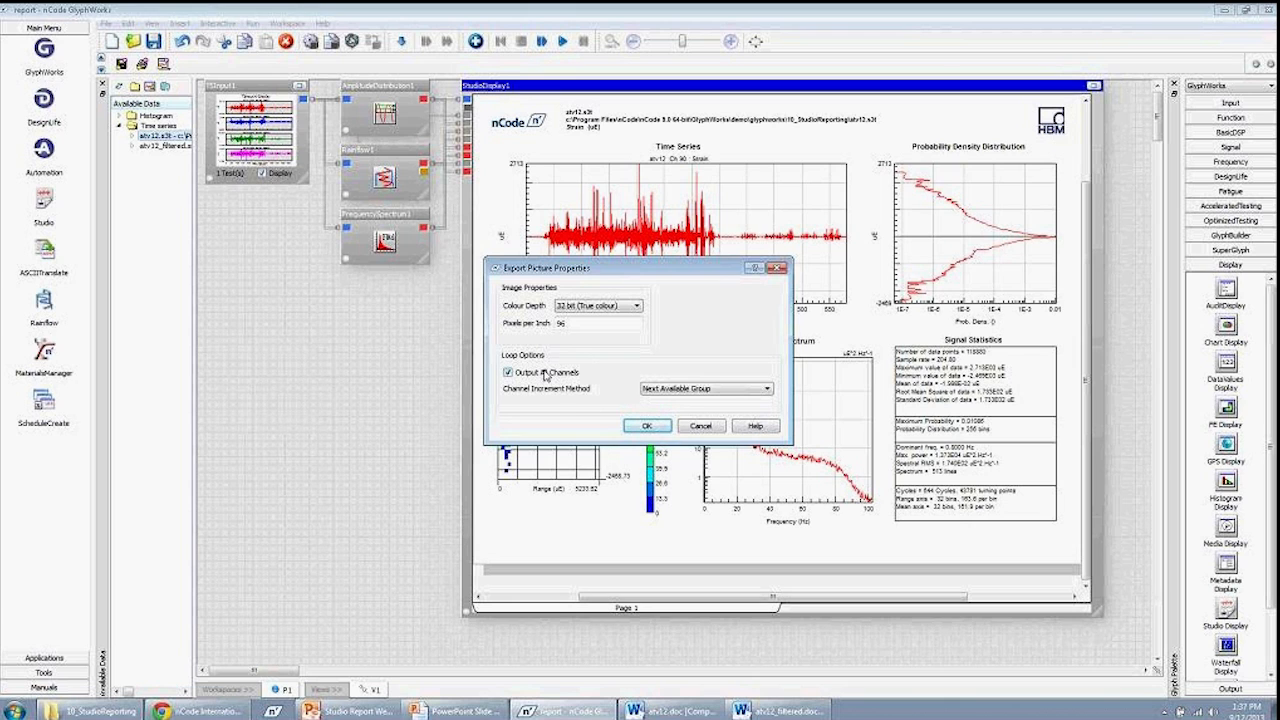
{"action": "left_click", "coordinate": [648, 426]}
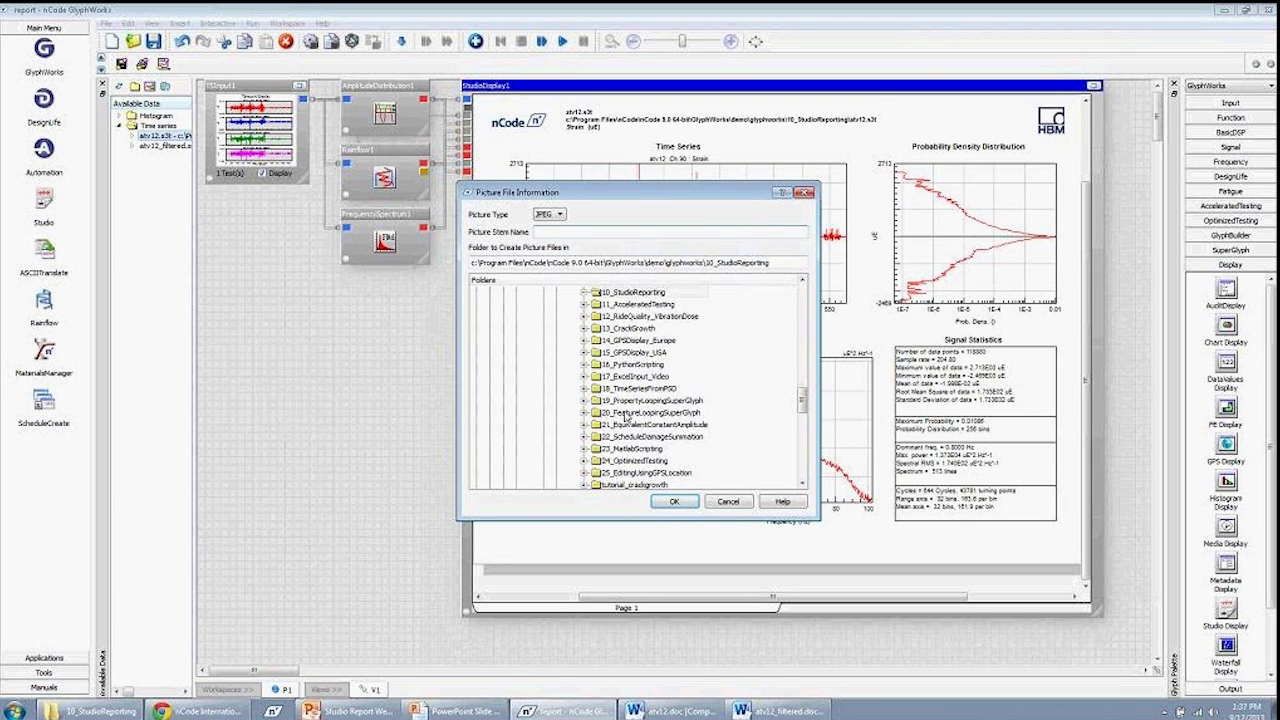
{"action": "left_click", "coordinate": [742, 503]}
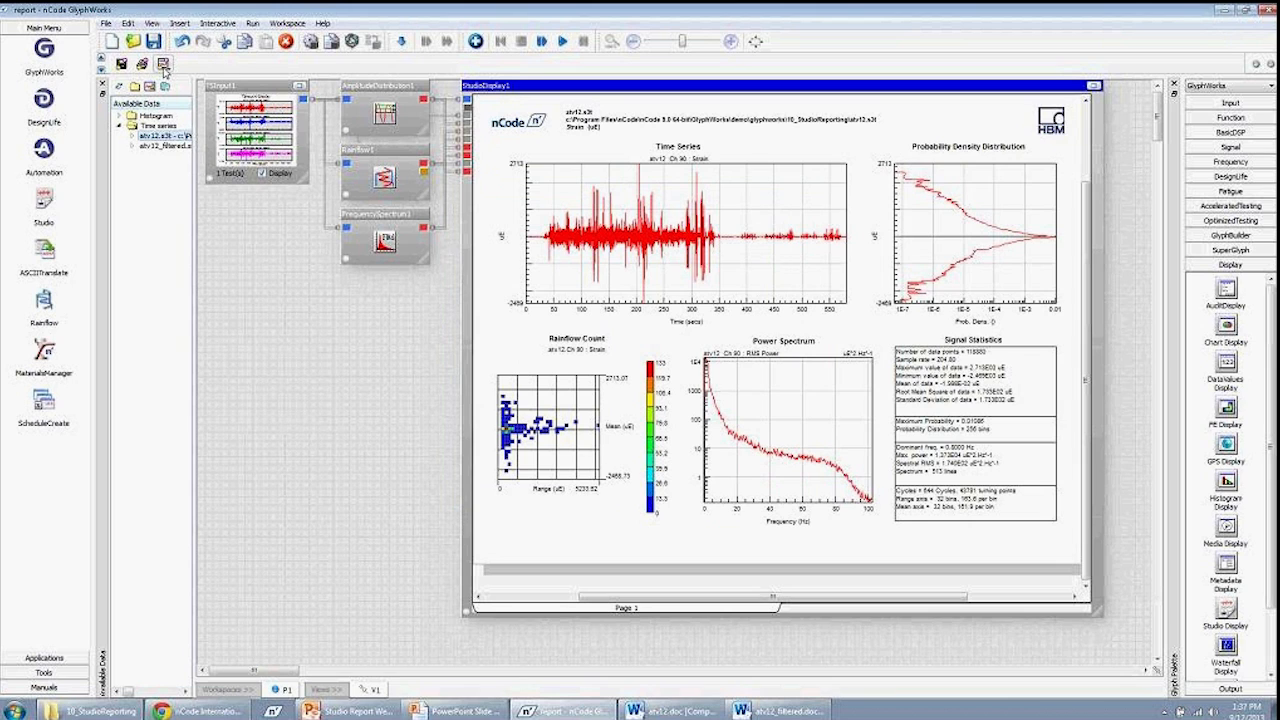
Export the Studio Display to a new Word document named sample, outputting all channels by Next Available Group with the default labelling
{"action": "left_click", "coordinate": [163, 64]}
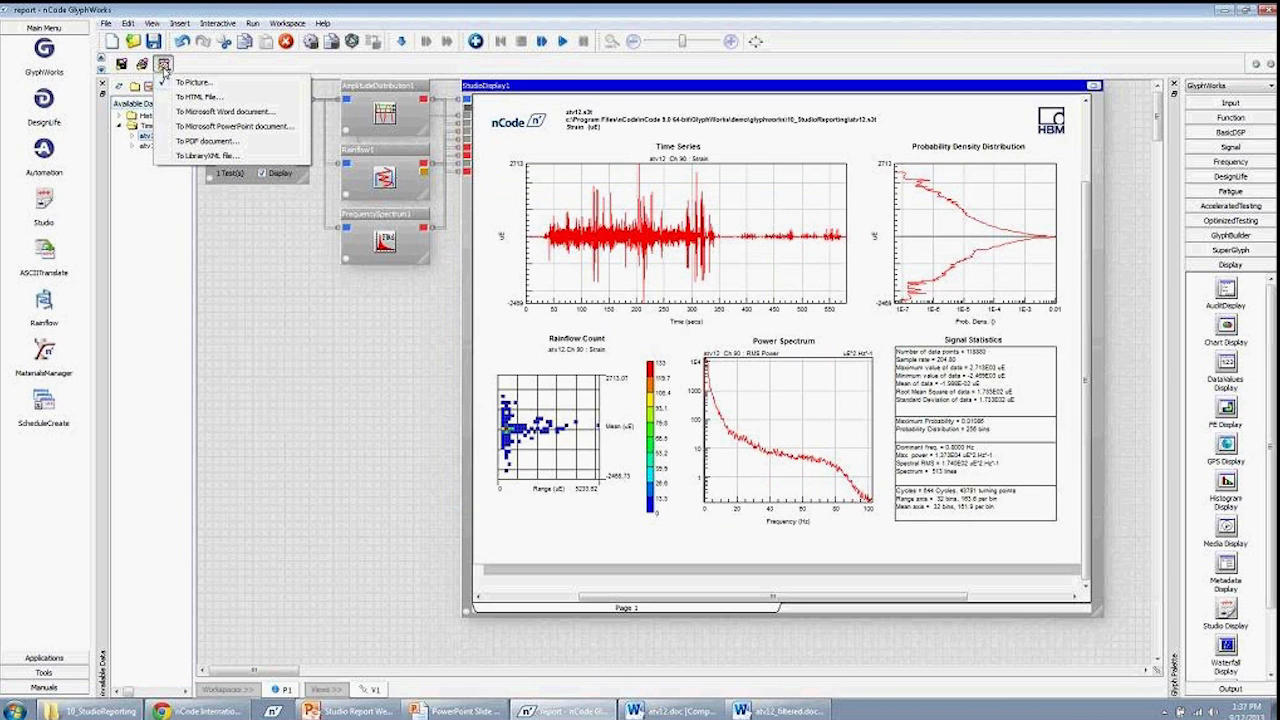
{"action": "left_click", "coordinate": [222, 112]}
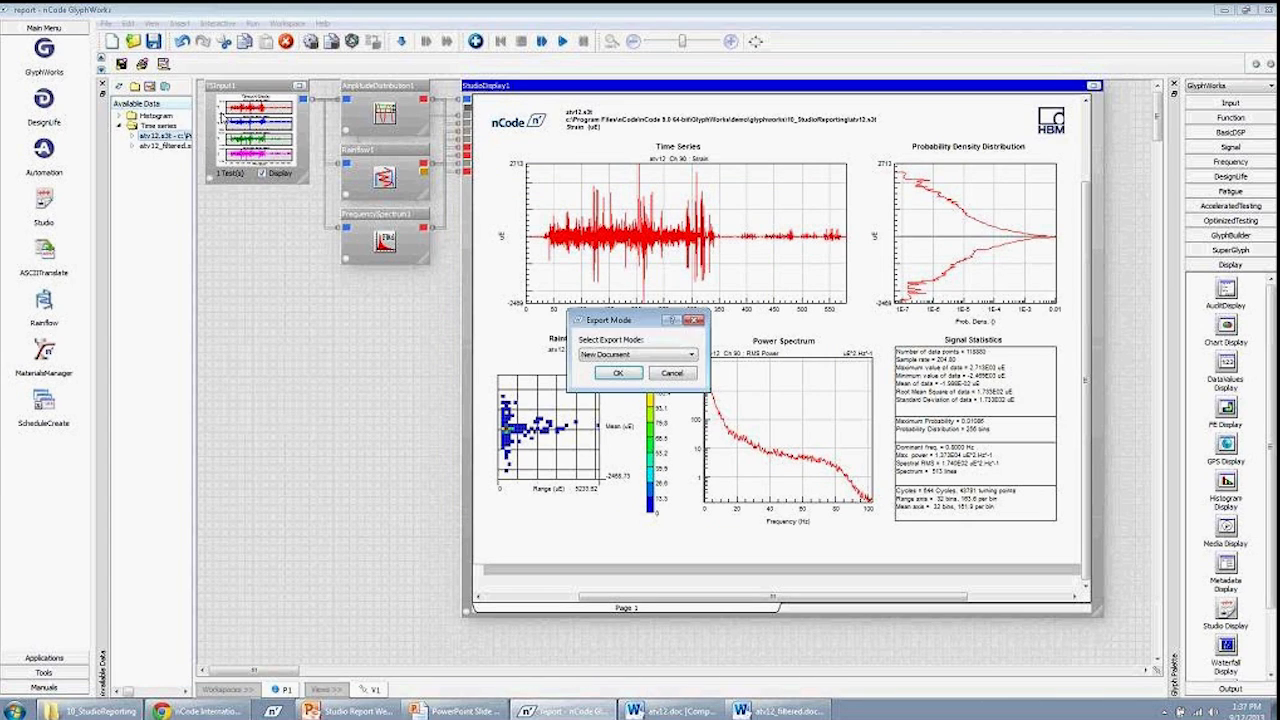
{"action": "left_click", "coordinate": [617, 373]}
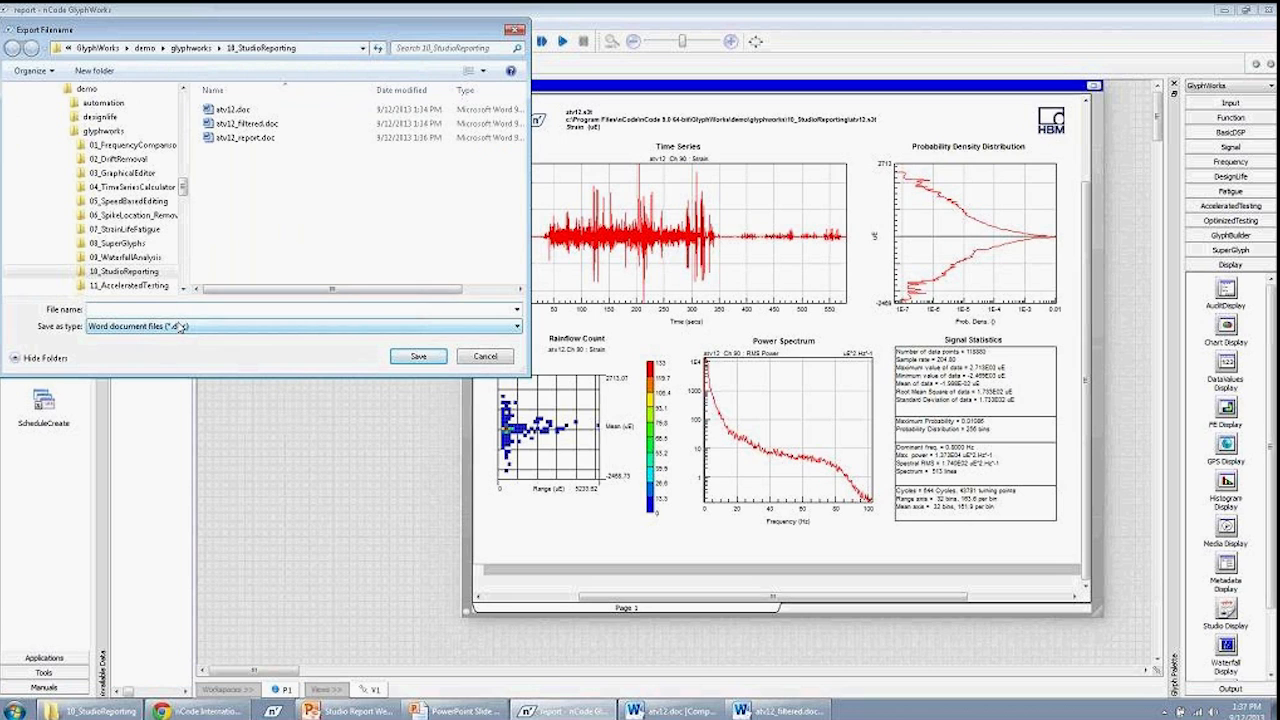
{"action": "type", "text": "sample"}
{"action": "left_click", "coordinate": [436, 360]}
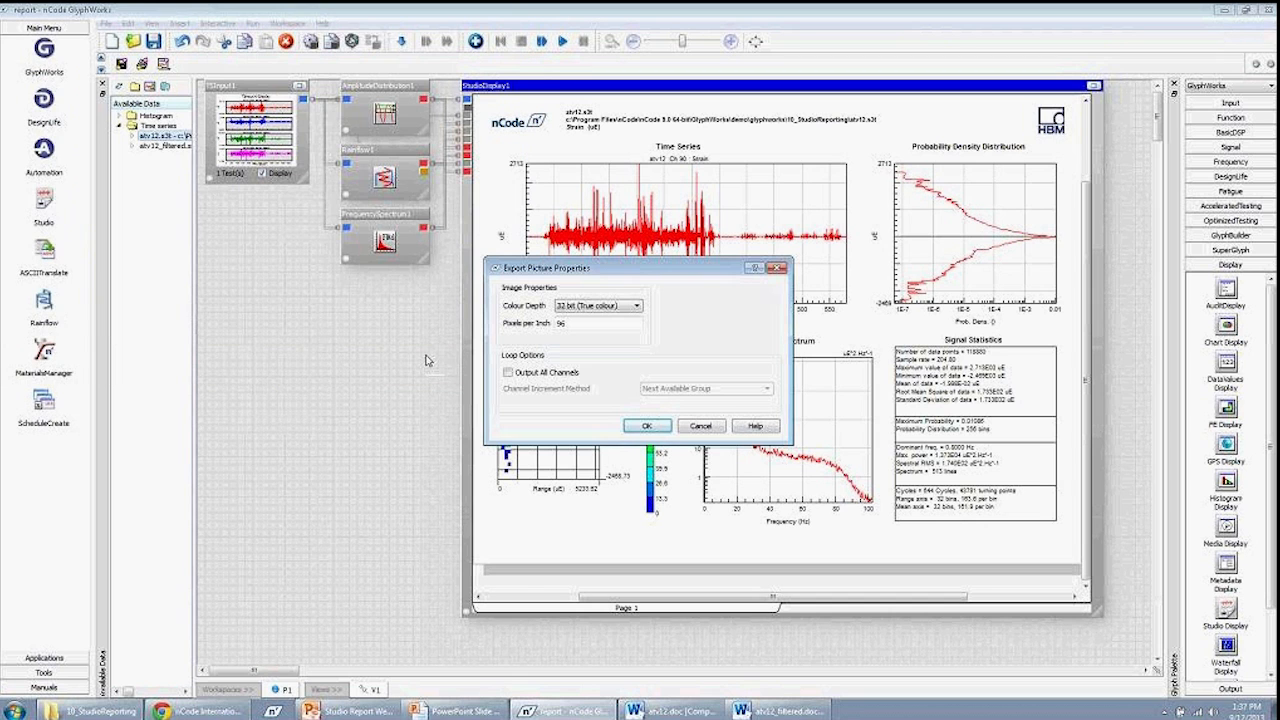
{"action": "left_click", "coordinate": [544, 374]}
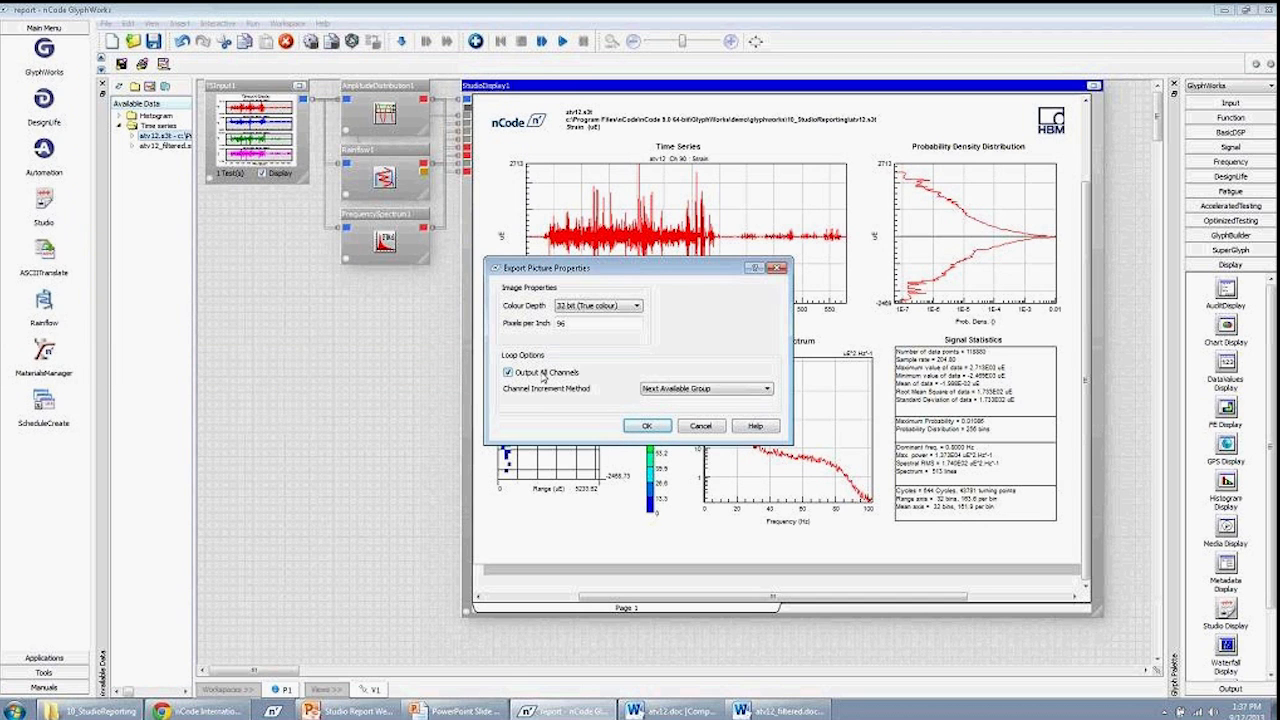
{"action": "left_click", "coordinate": [650, 427]}
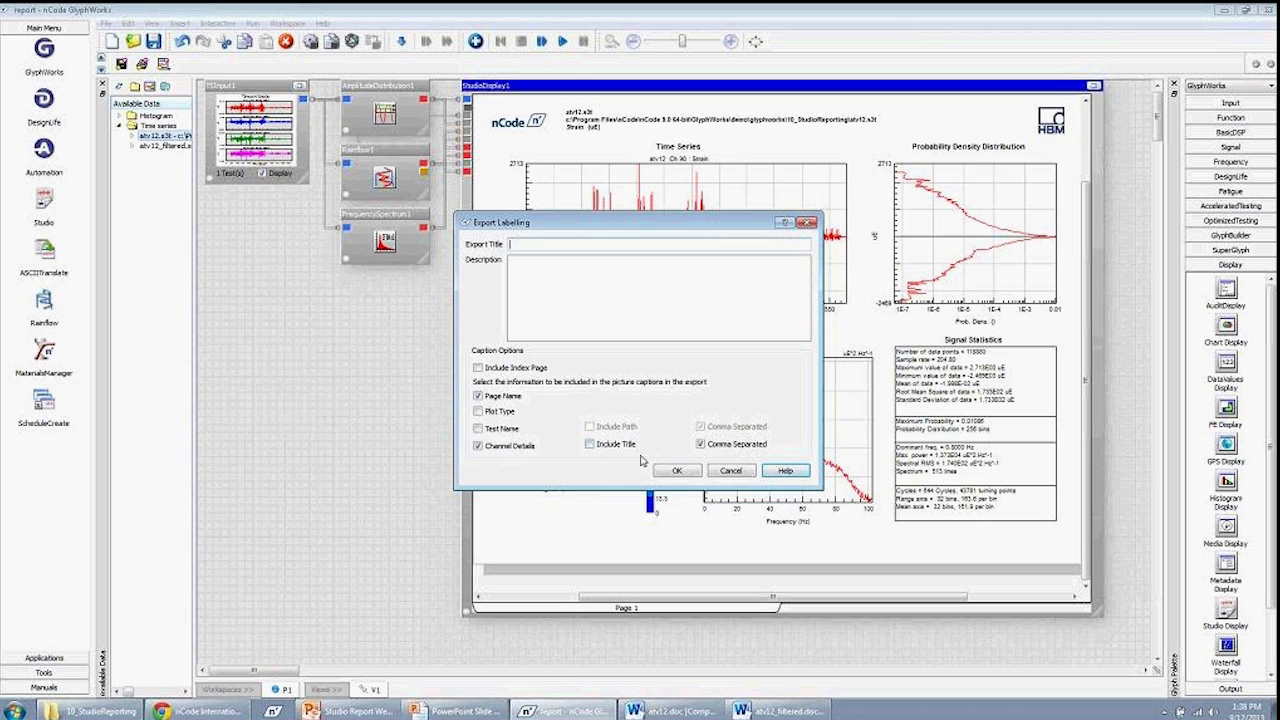
{"action": "left_click", "coordinate": [677, 472]}
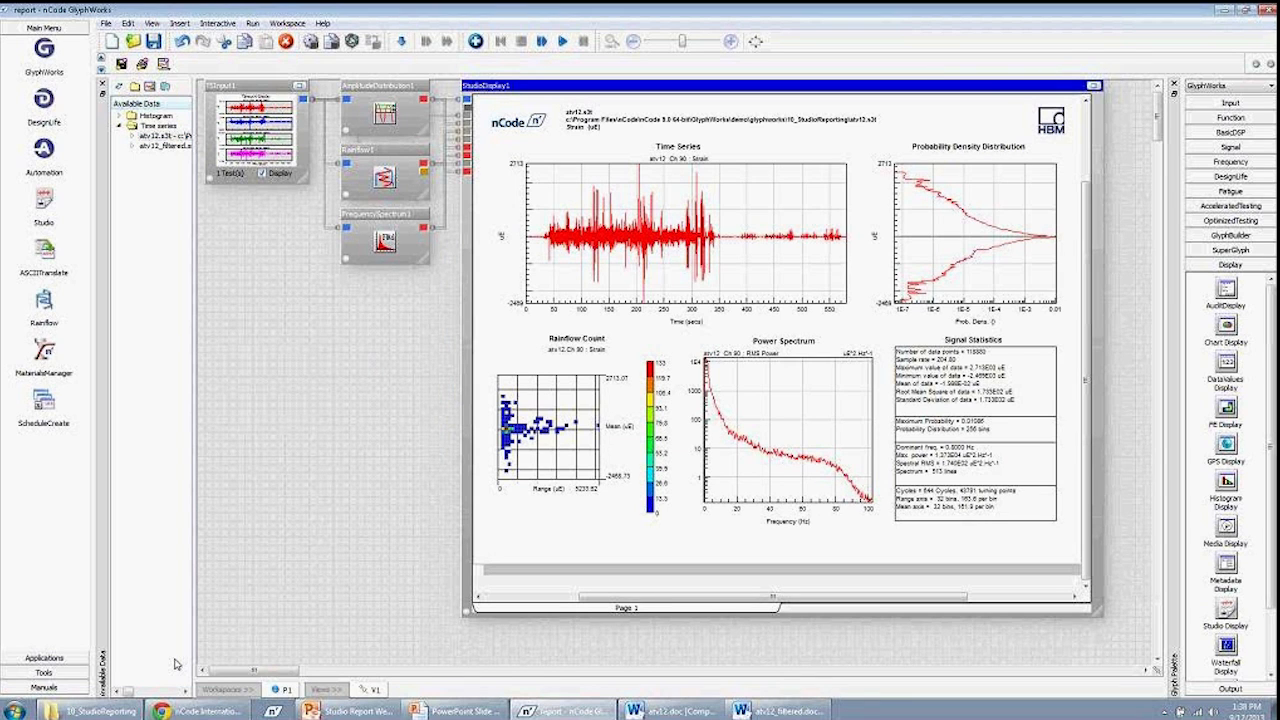
Open the exported report sample.doc from the 10_StudioReporting folder in Word and look through its channel pages
{"action": "mouse_move", "coordinate": [76, 714]}
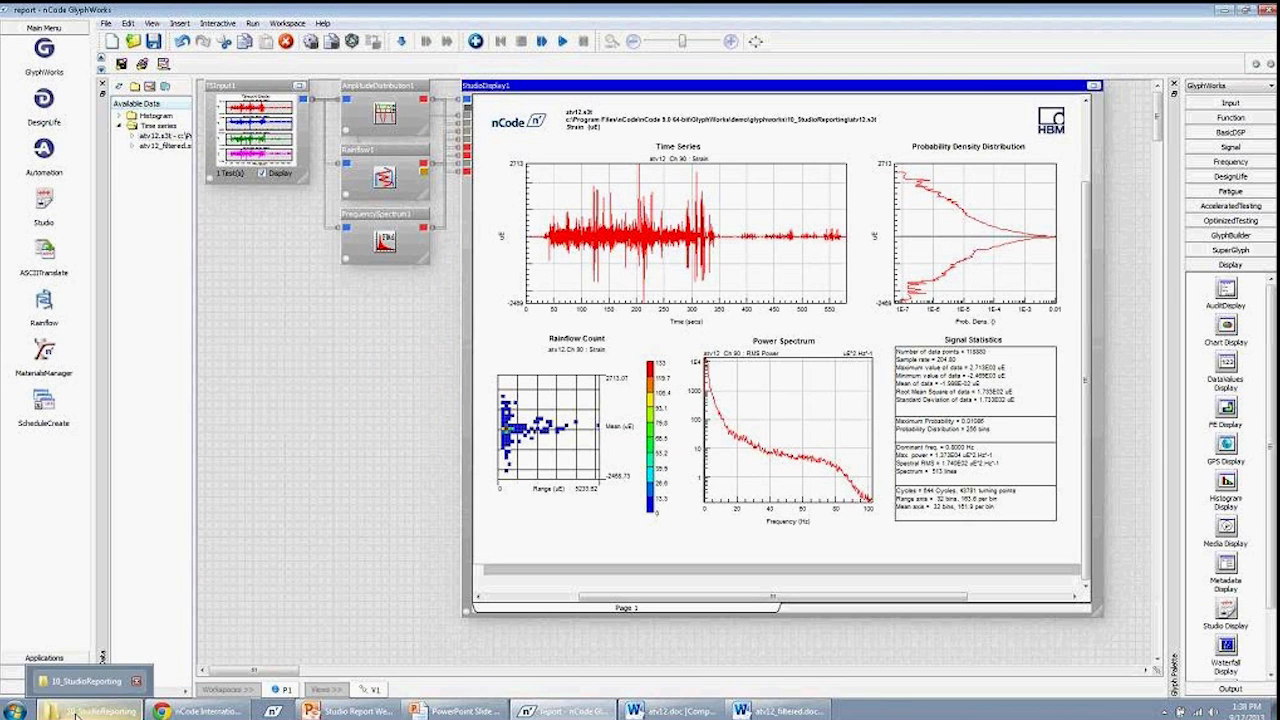
{"action": "left_click", "coordinate": [76, 714]}
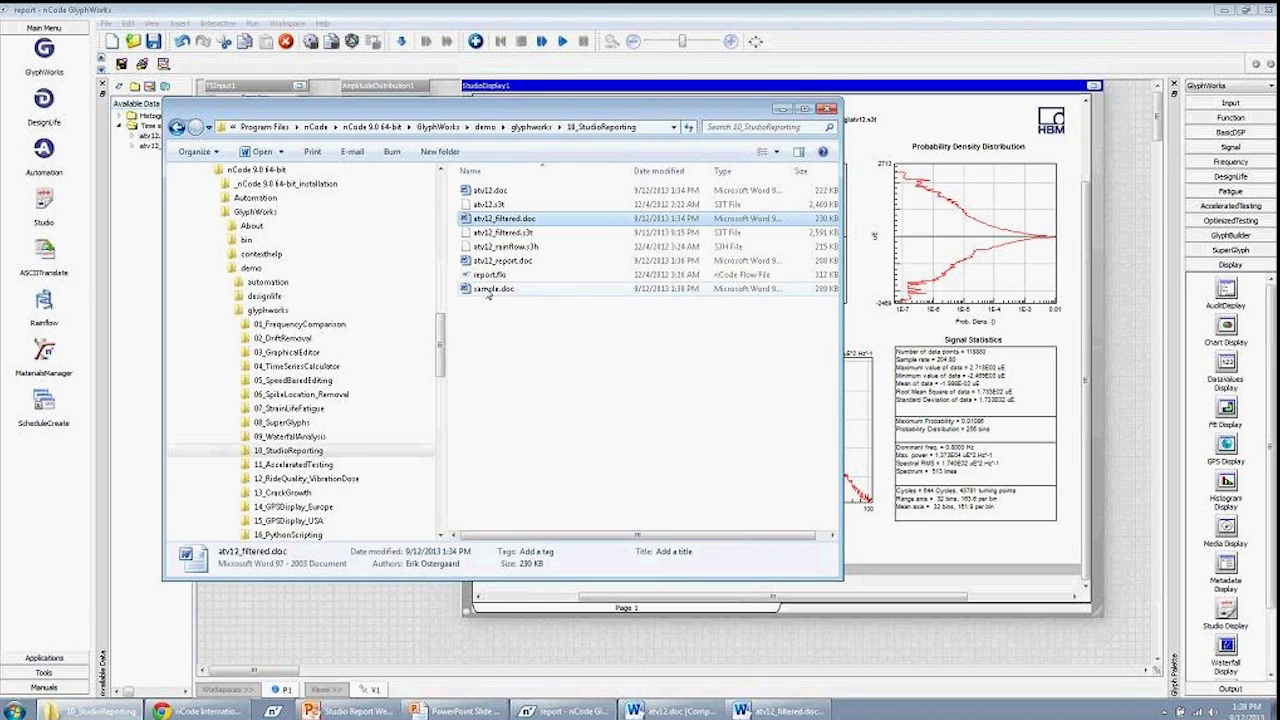
{"action": "double_click", "coordinate": [492, 289]}
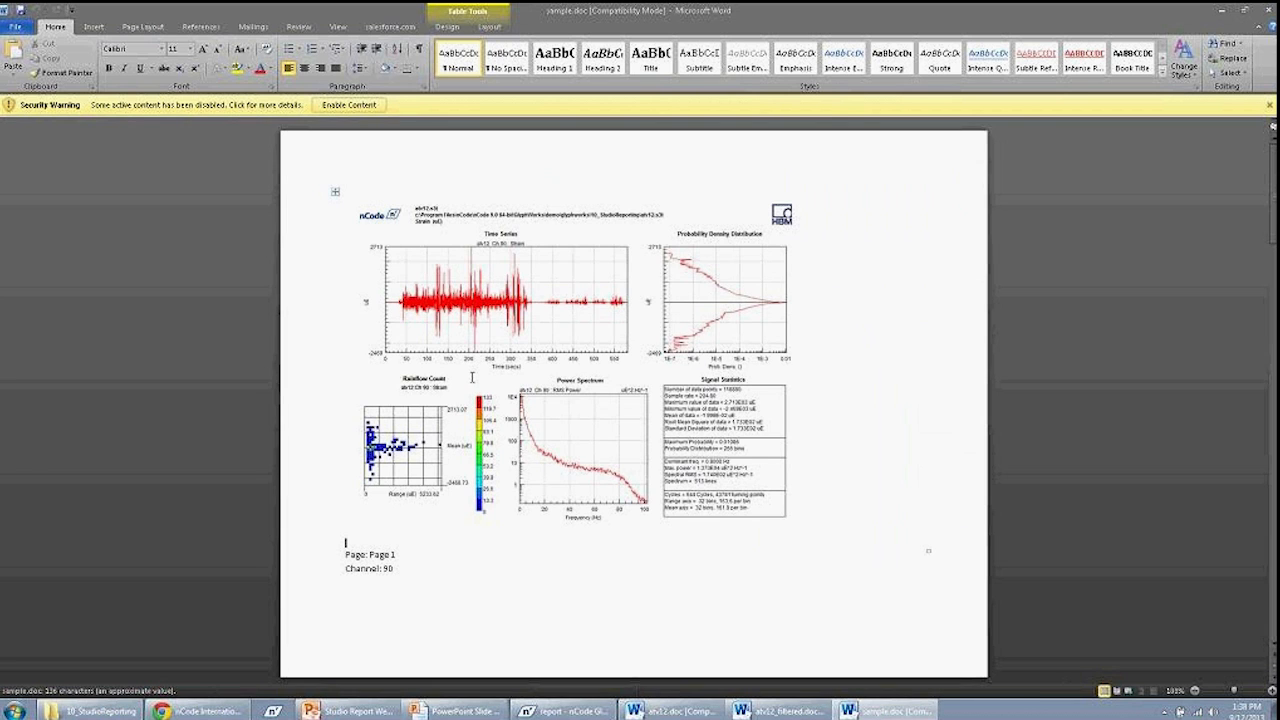
{"action": "scroll", "coordinate": [540, 319], "scroll_direction": "down", "scroll_amount": 8}
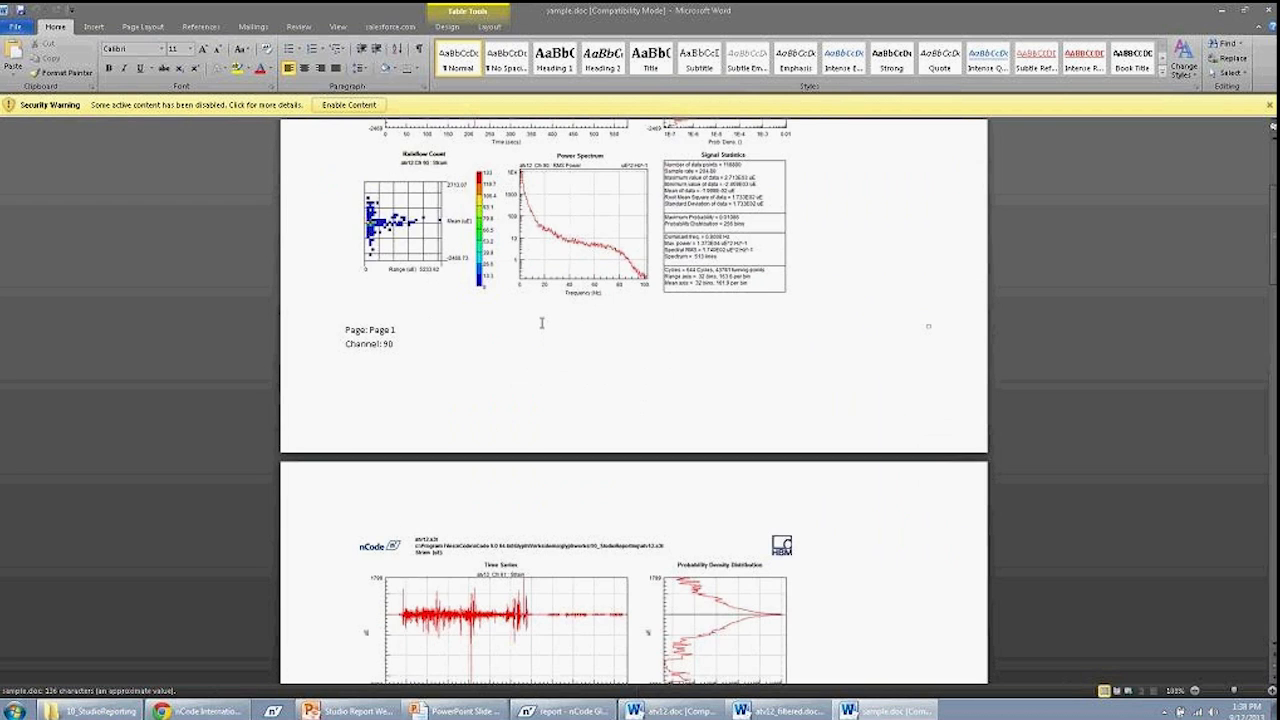
{"action": "scroll", "coordinate": [540, 319], "scroll_direction": "down", "scroll_amount": 3}
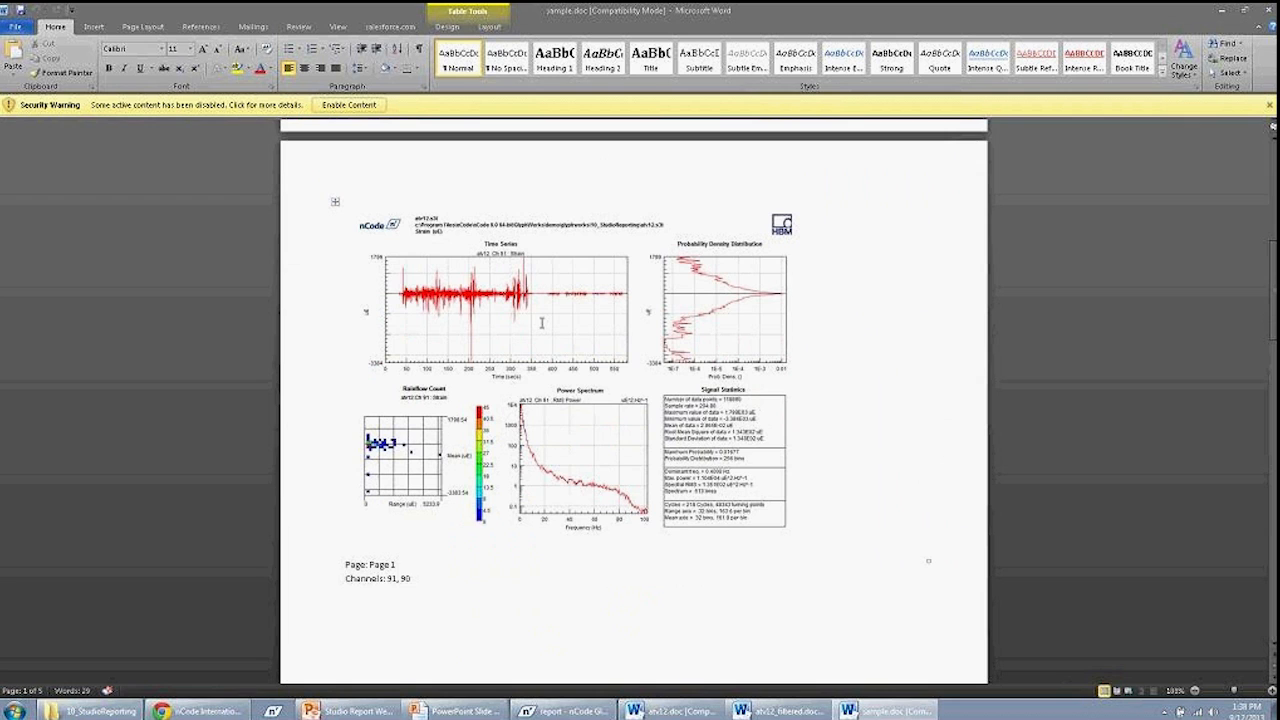
{"action": "scroll", "coordinate": [541, 322], "scroll_direction": "down", "scroll_amount": 10}
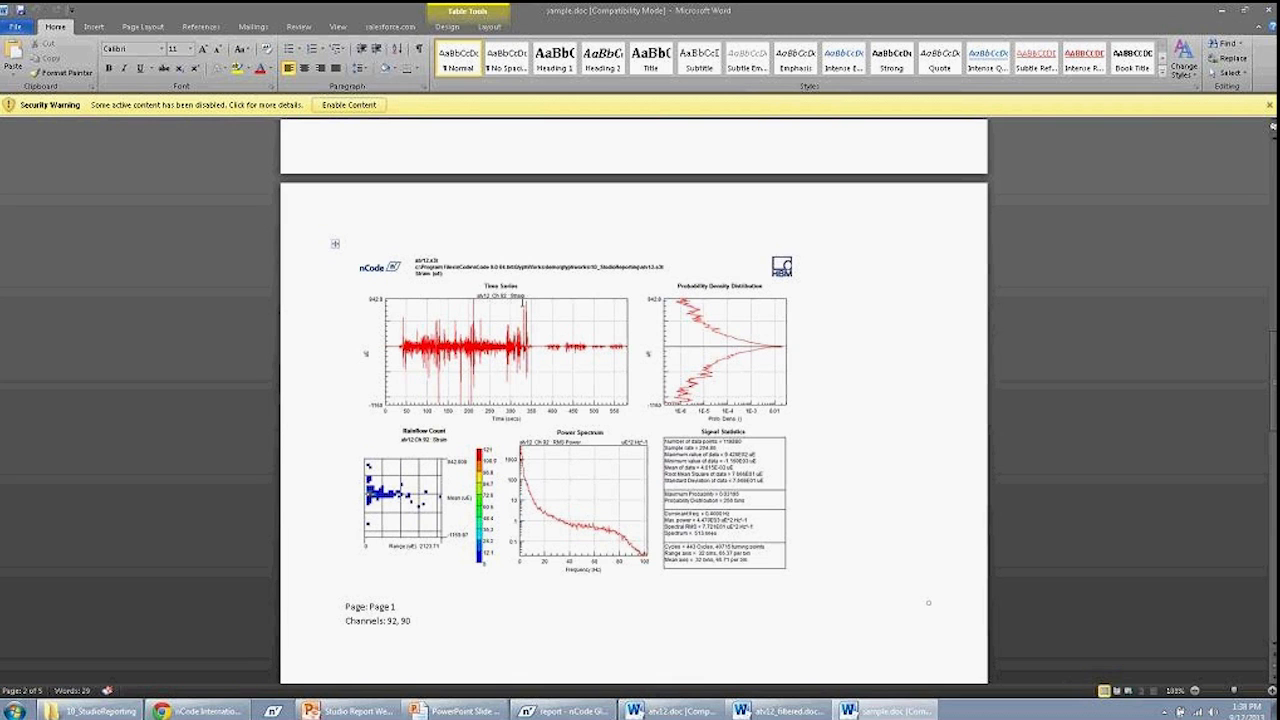
{"action": "scroll", "coordinate": [437, 294], "scroll_direction": "down", "scroll_amount": 7}
{"action": "scroll", "coordinate": [437, 294], "scroll_direction": "down", "scroll_amount": 8}
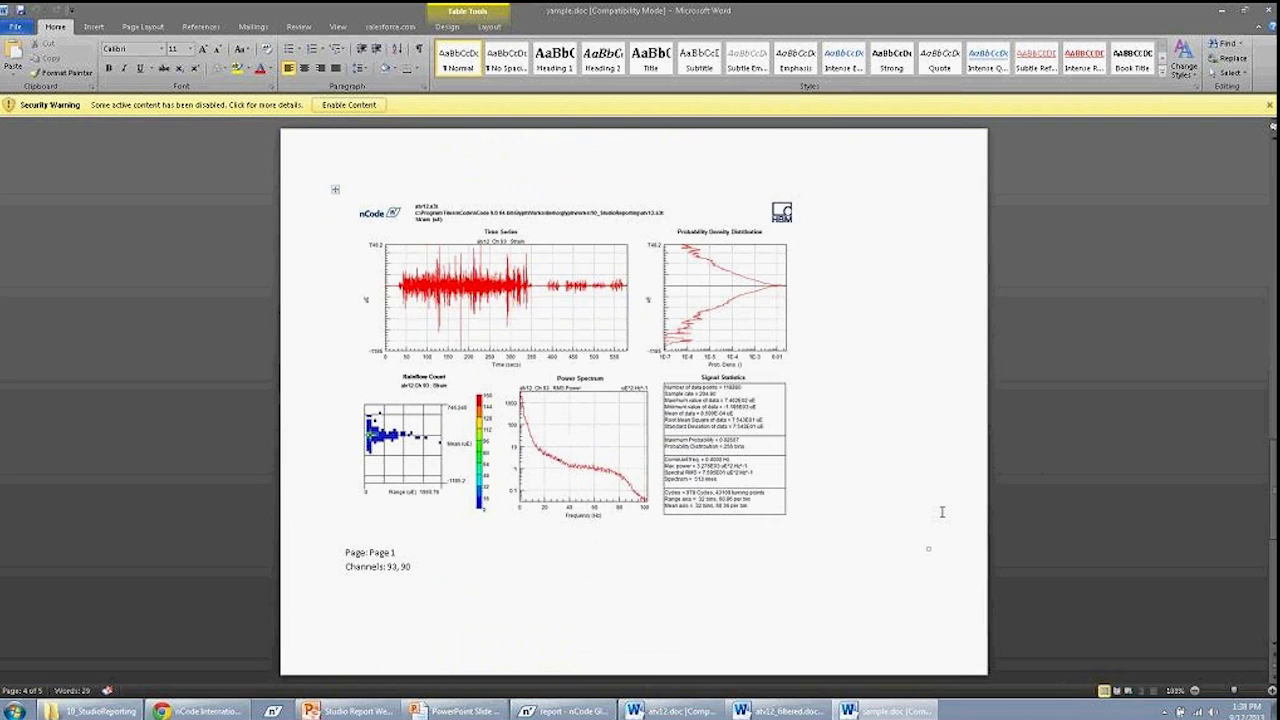
Minimize the Word and folder windows and switch to the PowerPoint slide show
{"action": "left_click", "coordinate": [1222, 9]}
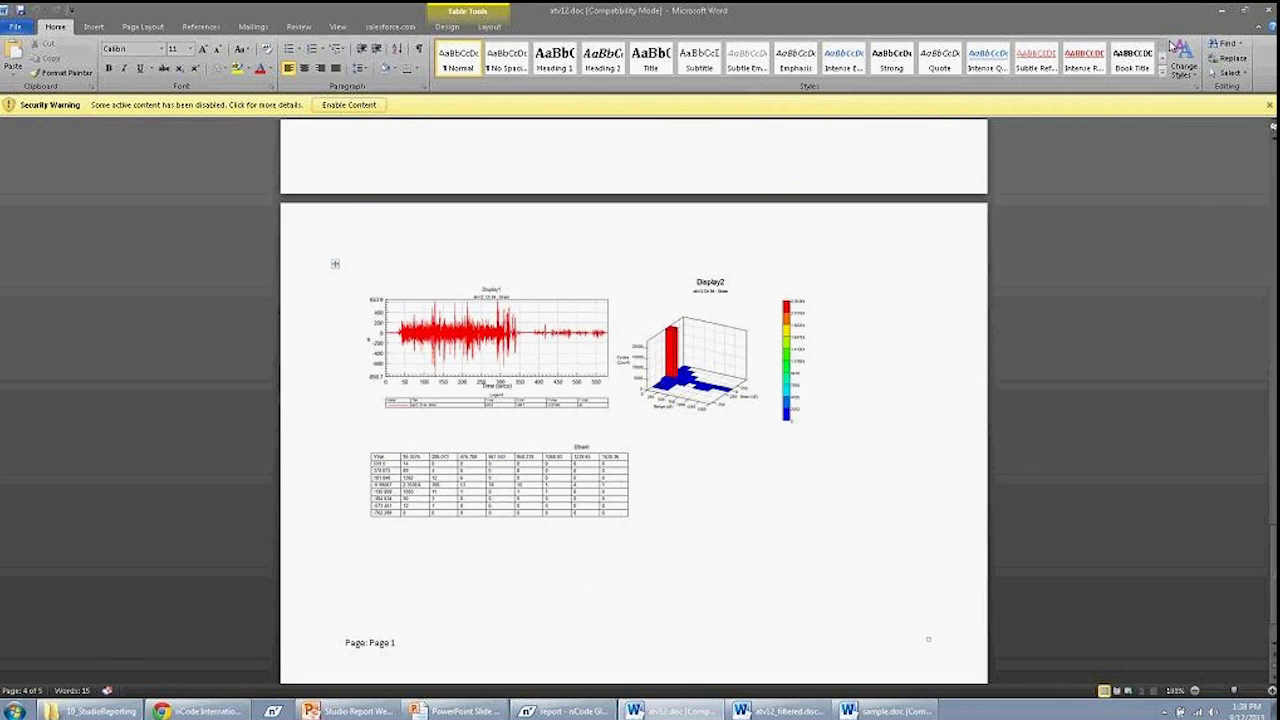
{"action": "left_click", "coordinate": [1222, 9]}
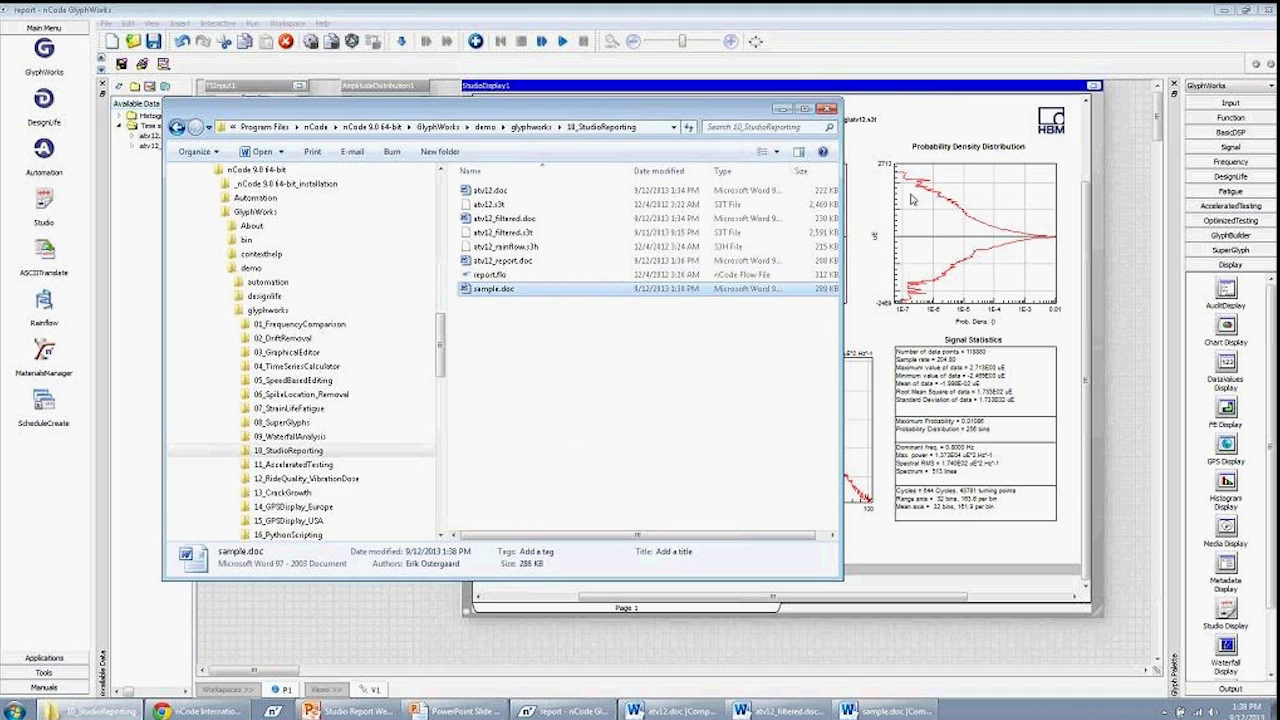
{"action": "left_click", "coordinate": [782, 109]}
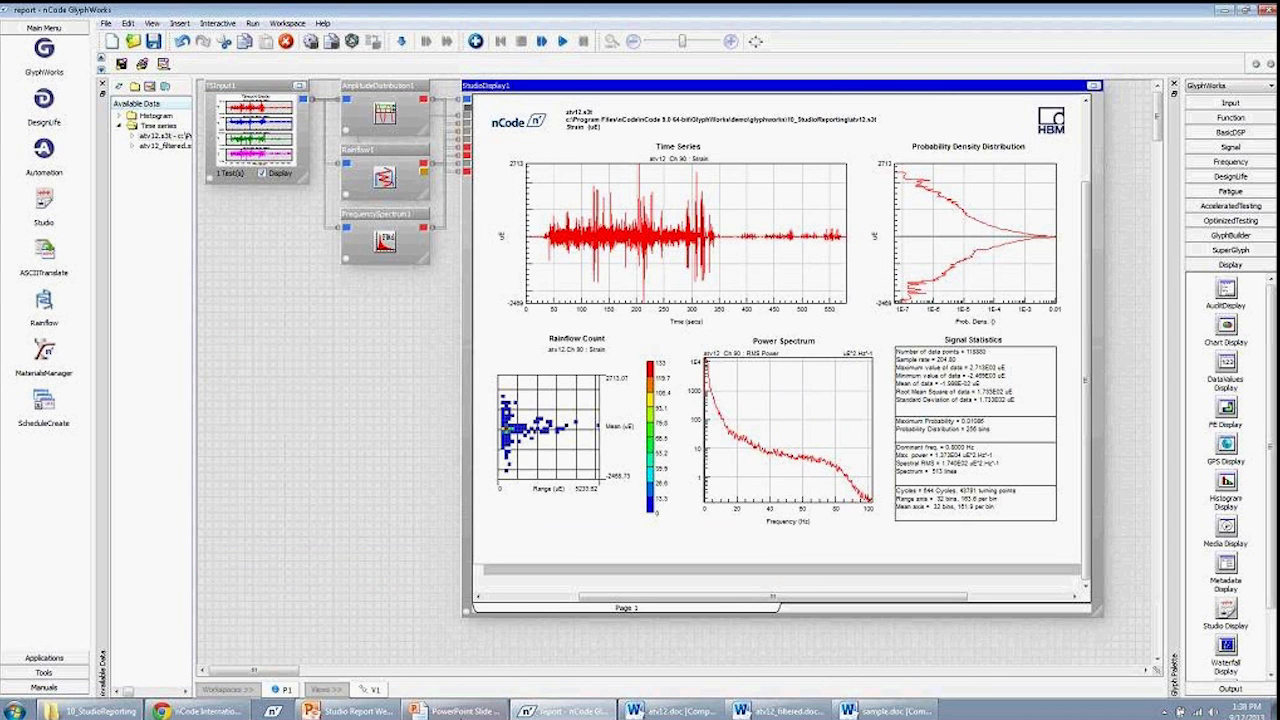
{"action": "mouse_move", "coordinate": [466, 714]}
{"action": "left_click", "coordinate": [450, 690]}
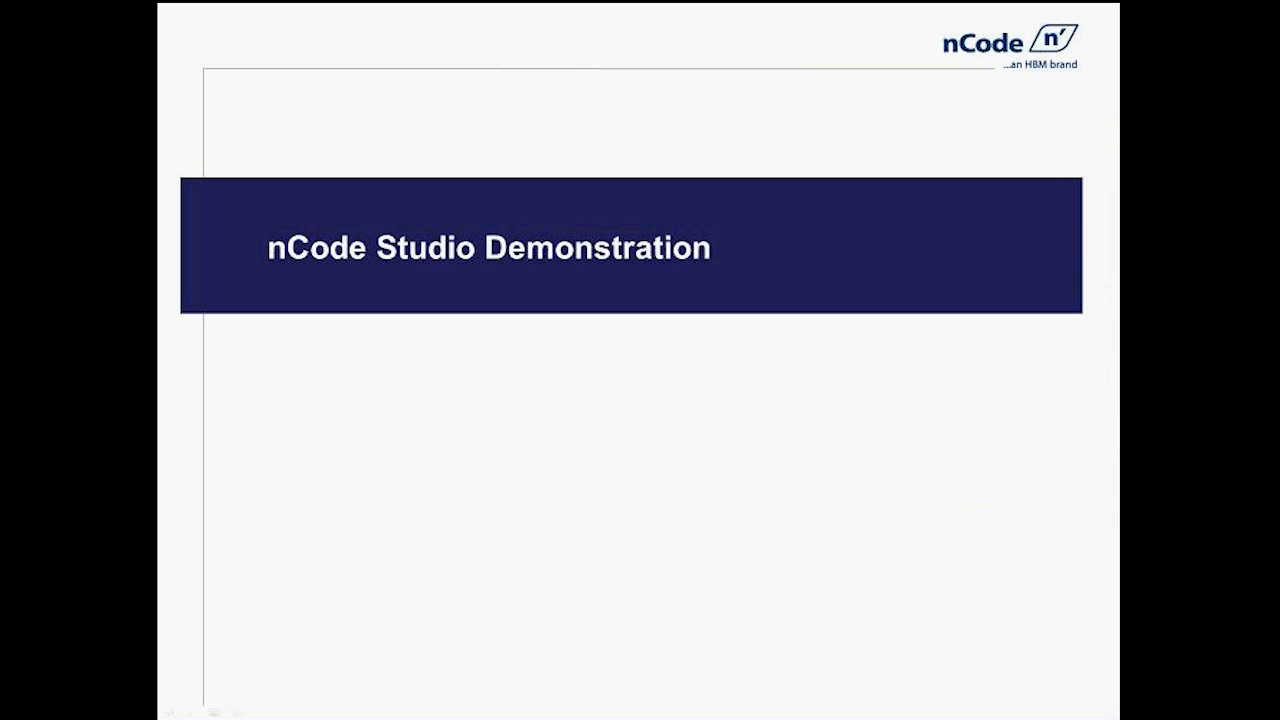